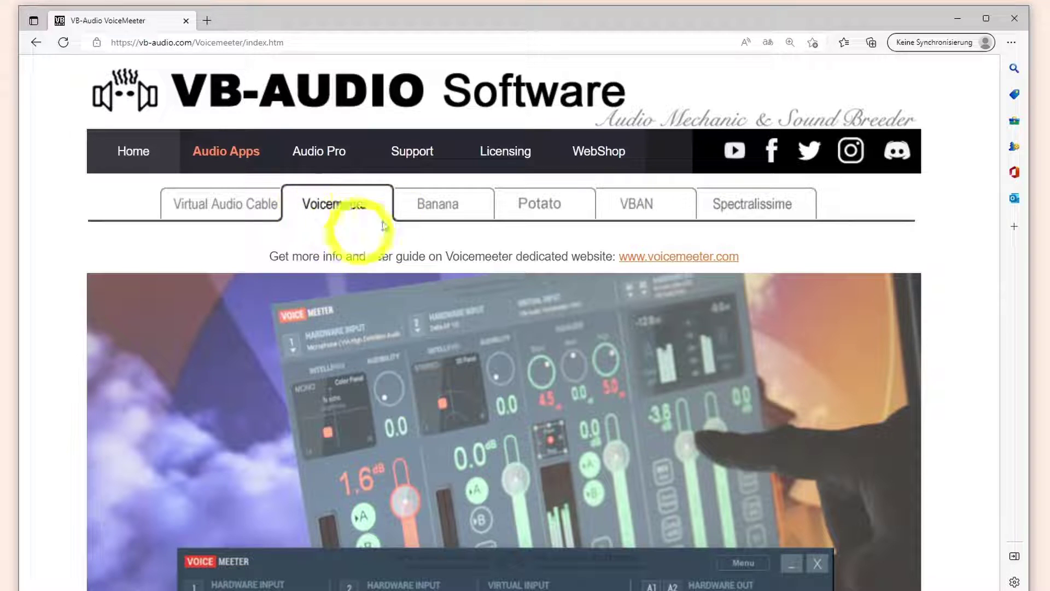
# Look through the Voicemeeter page on the VB-Audio website.
pyautogui.scroll(-5, 394, 233)
pyautogui.scroll(-11, 392, 231)
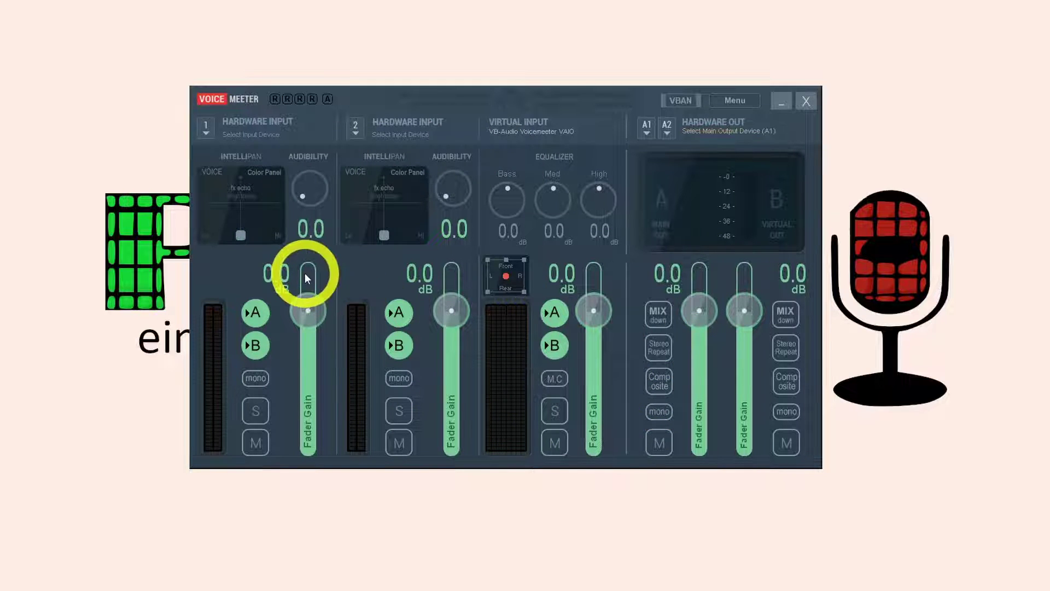
# In Voicemeeter, assign MME: Mikrofon (Samson Q2U Microphone) to hardware input 1 and MME: Eingang (Realtek High Definition) to hardware input 2.
pyautogui.click(207, 132)
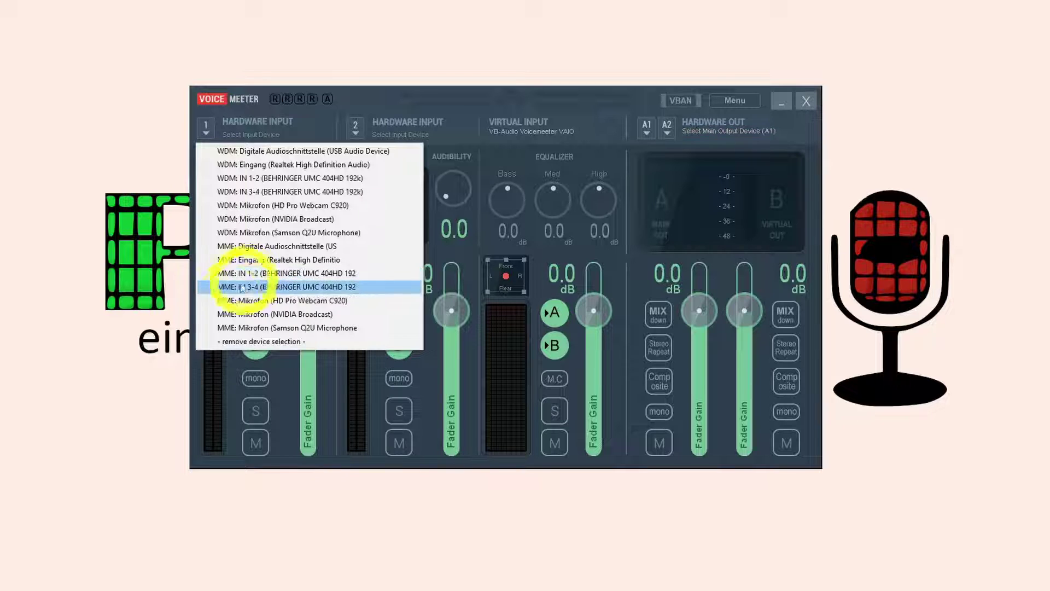
pyautogui.click(300, 330)
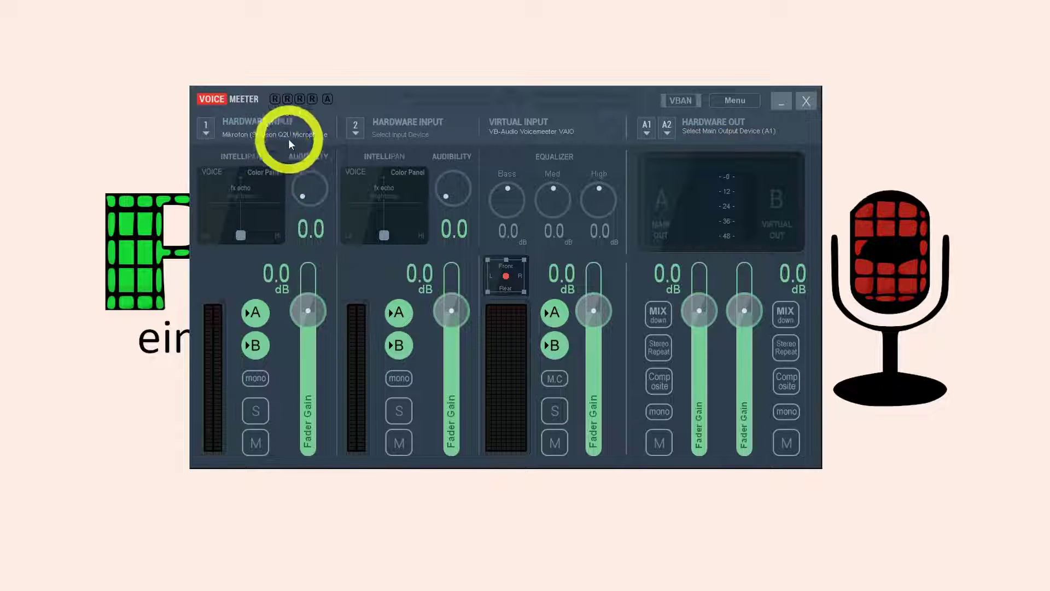
pyautogui.click(357, 132)
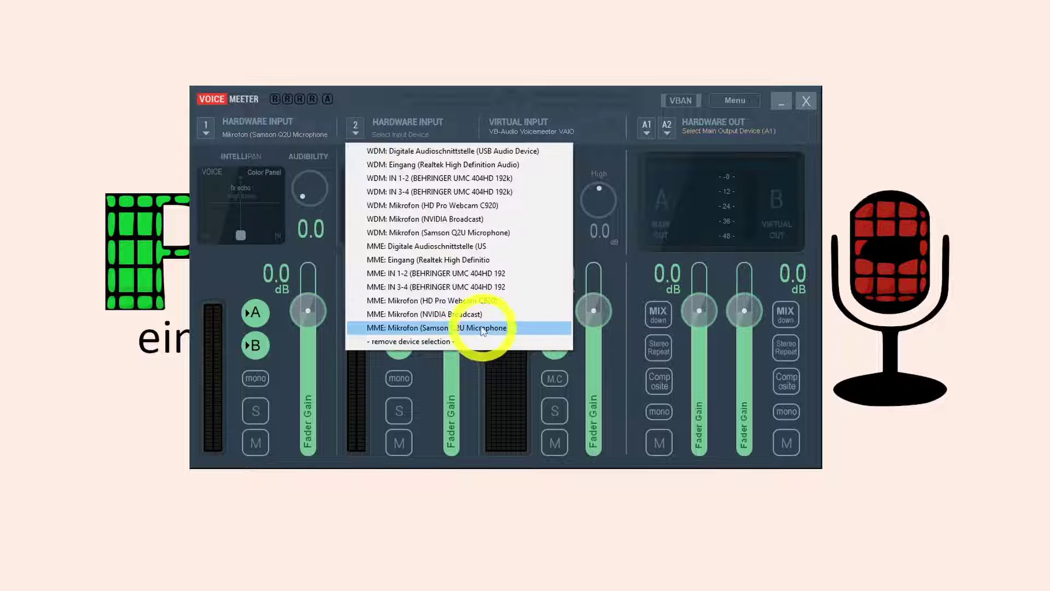
pyautogui.click(420, 261)
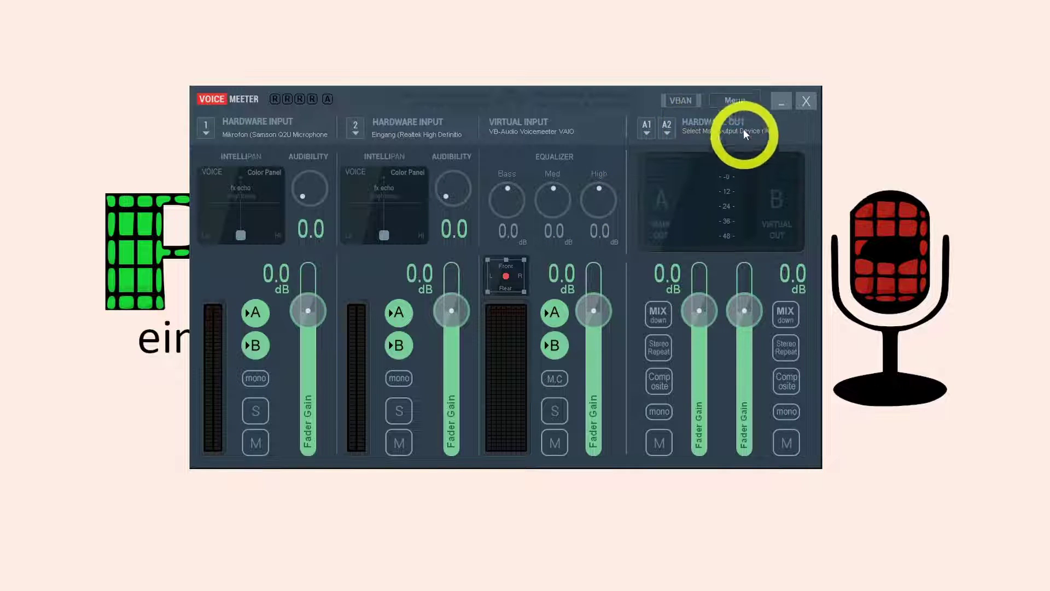
# Set main output A1 to MME: OUT 1-2 (BEHRINGER UMC 404HD) and switch off the A routing for both hardware inputs.
pyautogui.click(651, 132)
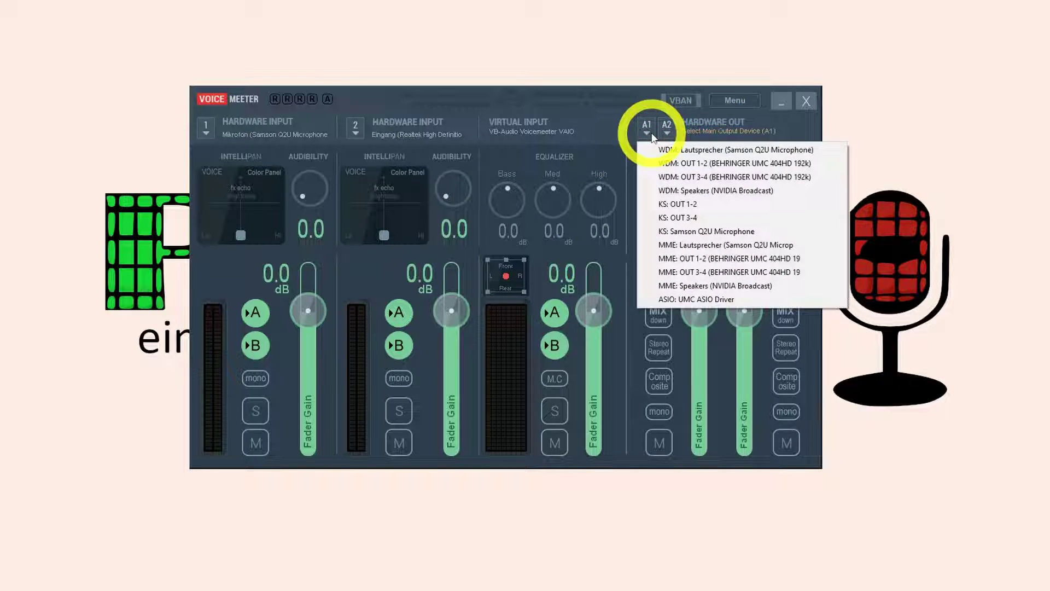
pyautogui.click(689, 260)
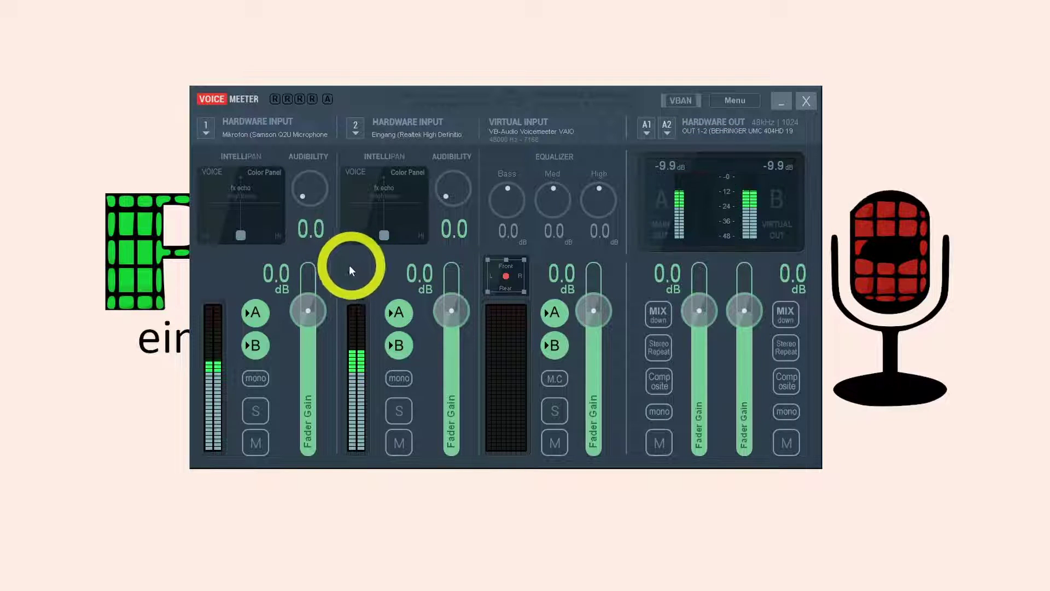
pyautogui.click(254, 313)
pyautogui.click(419, 313)
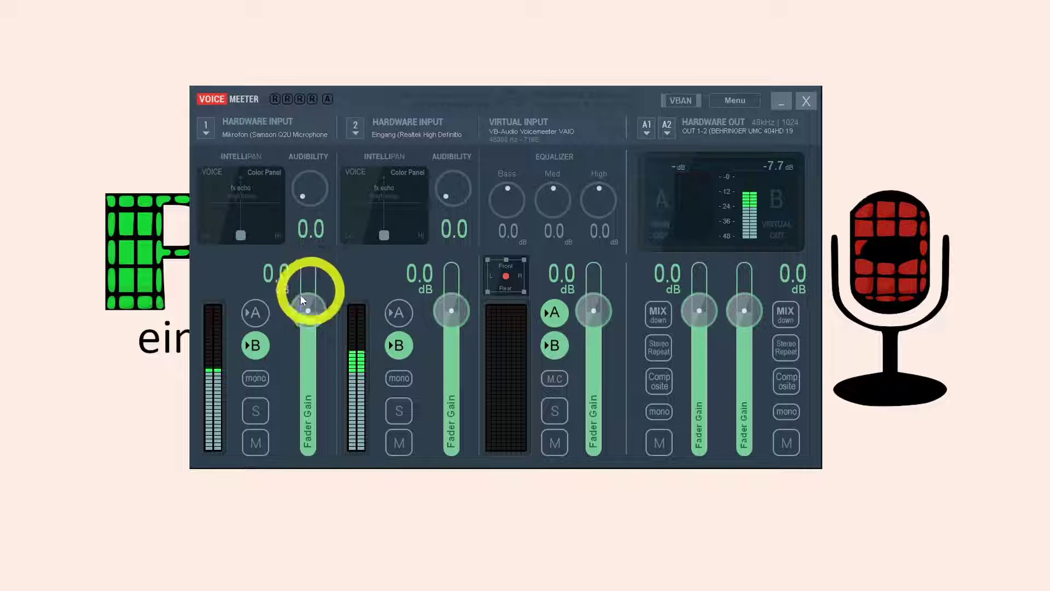
pyautogui.click(258, 314)
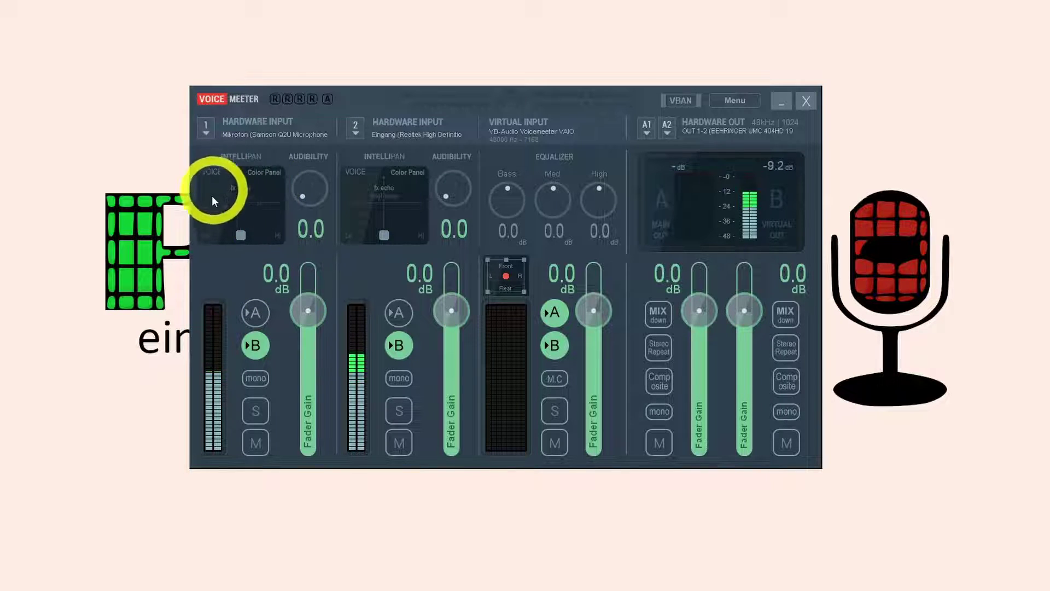
# Switch both hardware inputs' Intellipan to the 3D Position panel, panning input 1 fully left and input 2 fully right.
pyautogui.rightClick(245, 198)
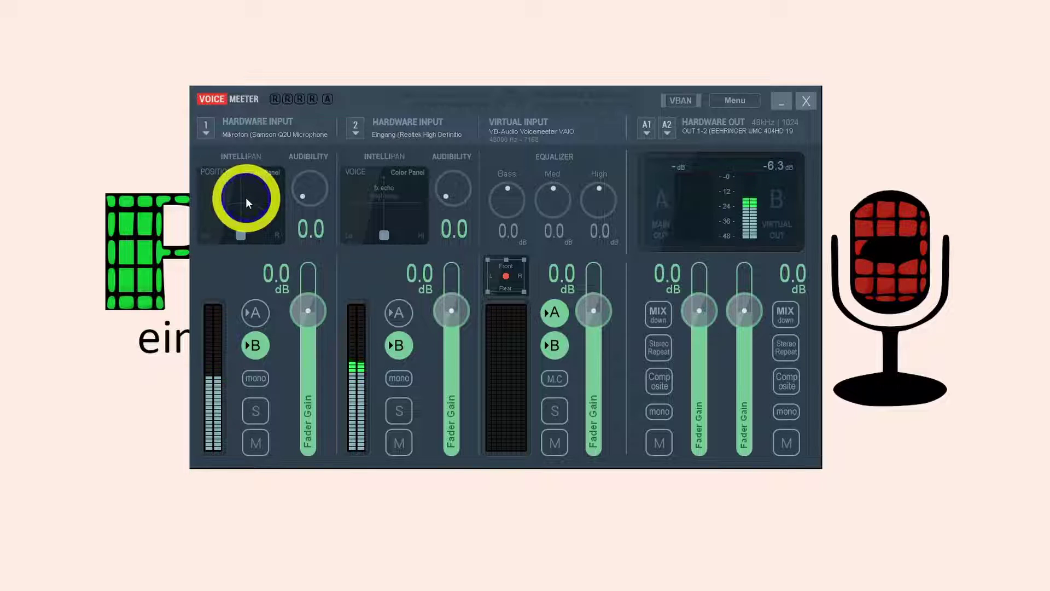
pyautogui.click(241, 236)
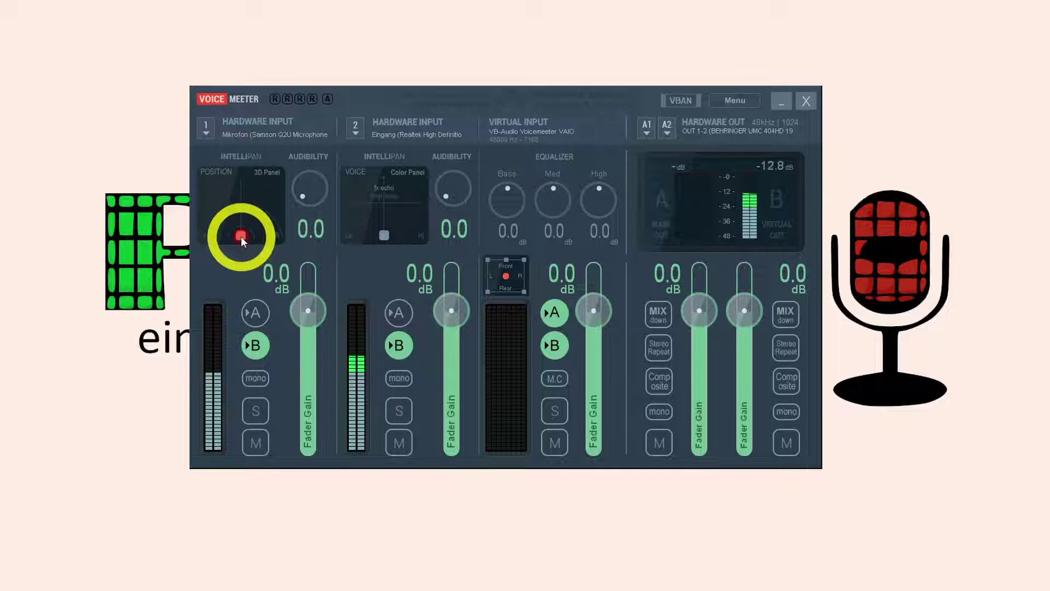
pyautogui.moveTo(240, 236); pyautogui.dragTo(193, 379)
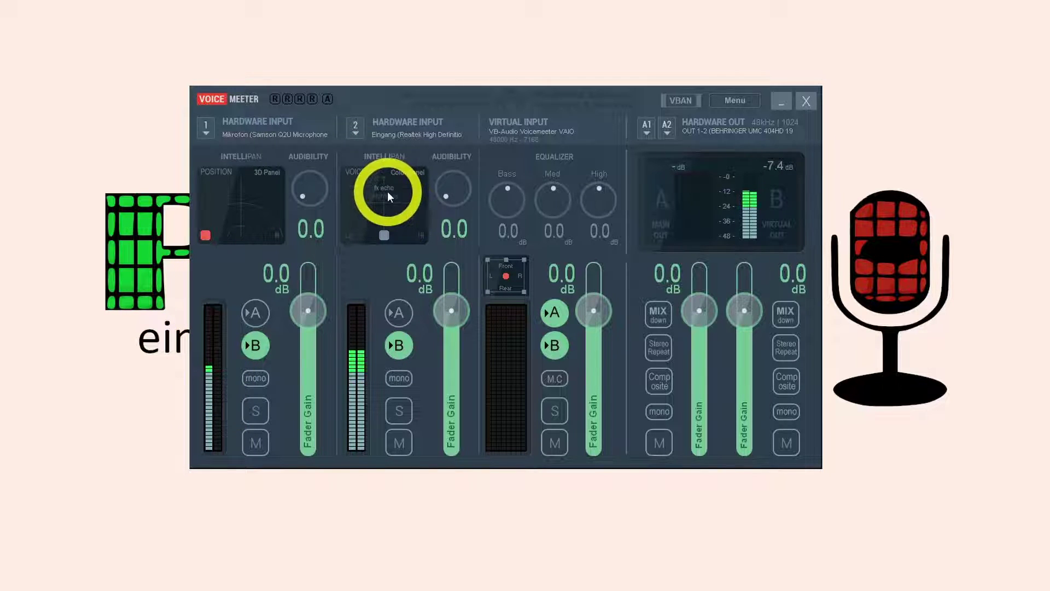
pyautogui.click(383, 237)
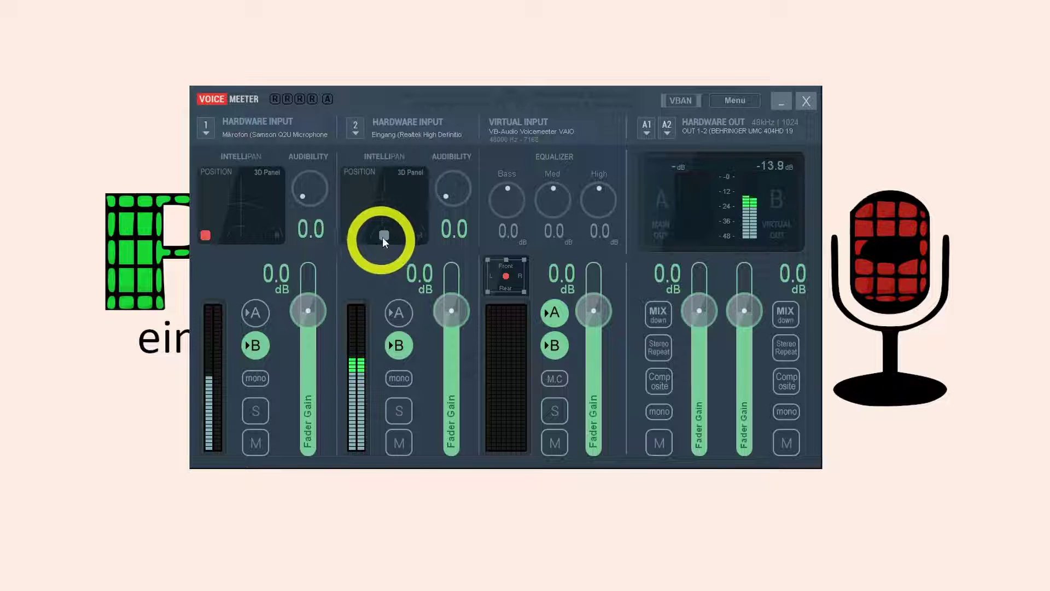
pyautogui.moveTo(382, 237); pyautogui.dragTo(440, 245)
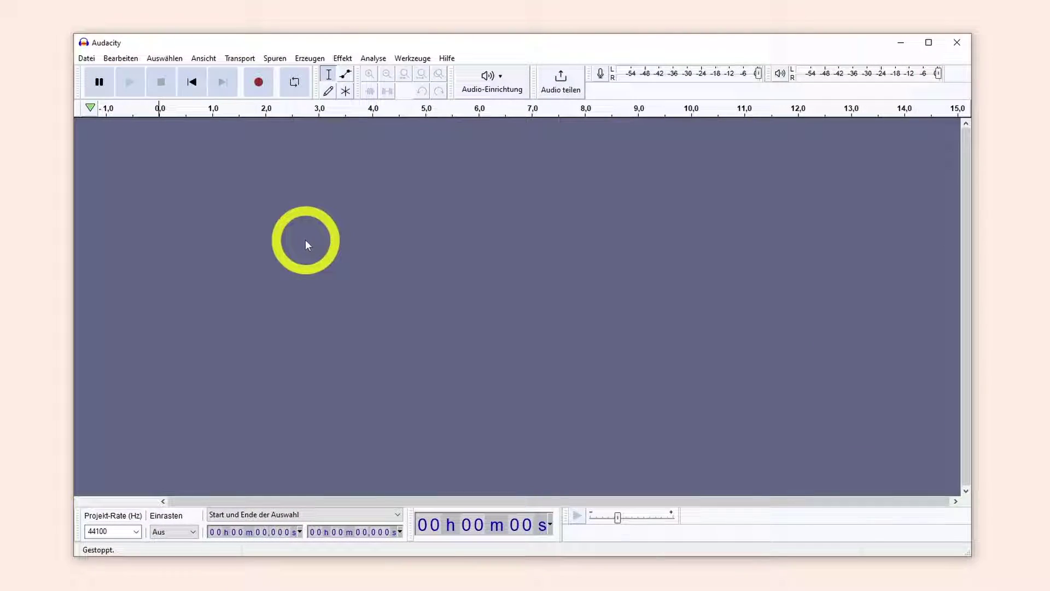
# In Audacity, set the recording device to VoiceMeeter Output (VB-Audio VoiceMeeter VAIO) and the recording channels to stereo.
pyautogui.click(489, 81)
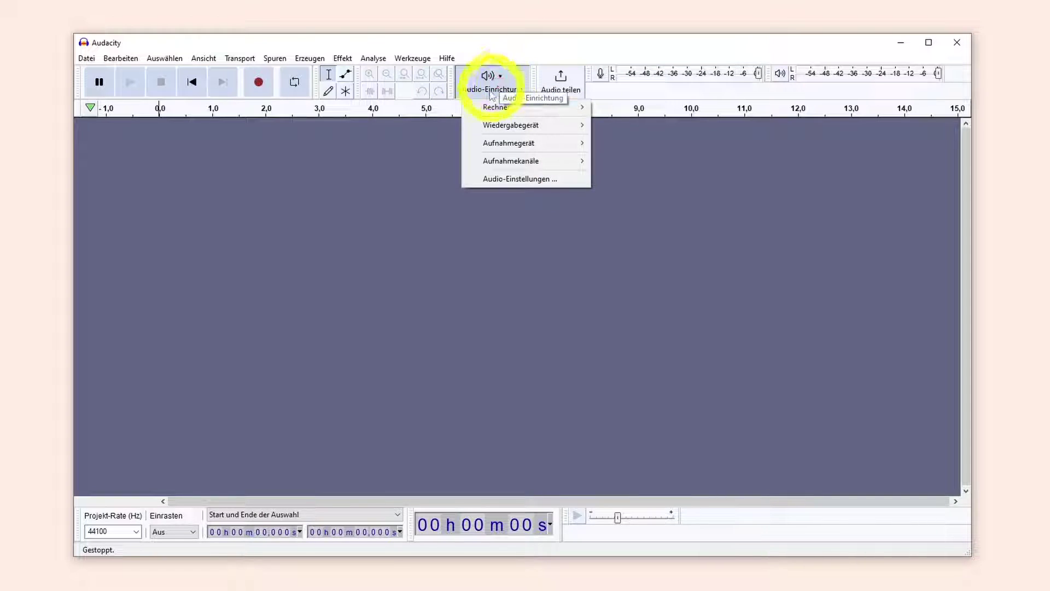
pyautogui.moveTo(498, 113)
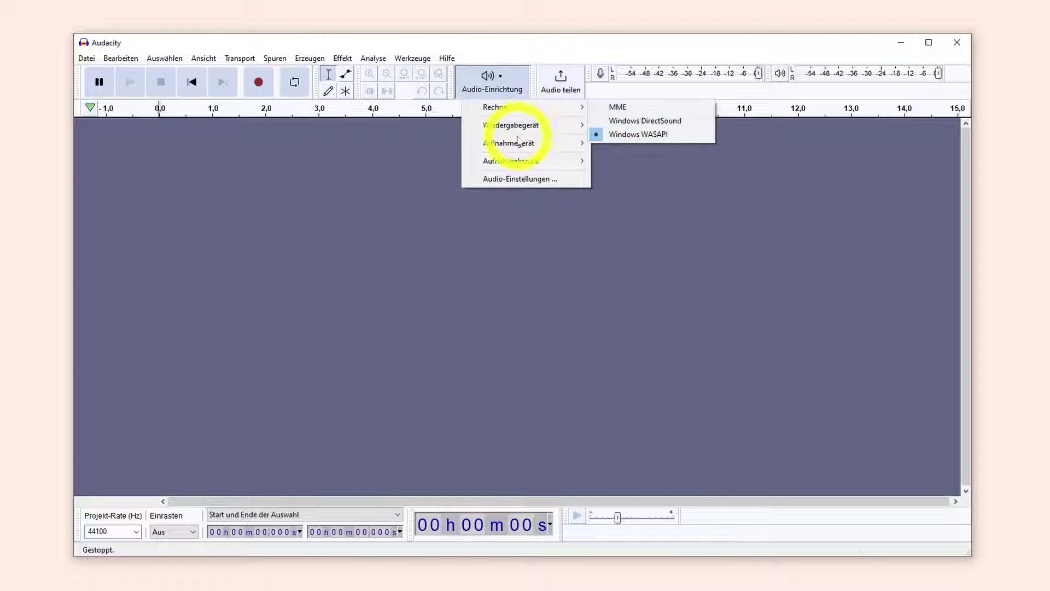
pyautogui.moveTo(501, 147)
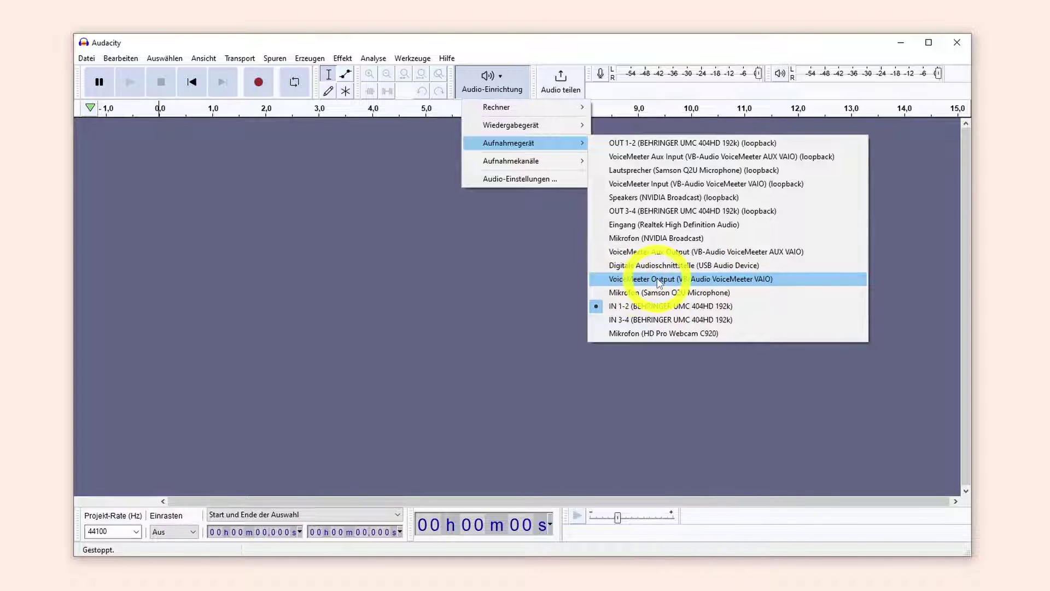
pyautogui.click(703, 281)
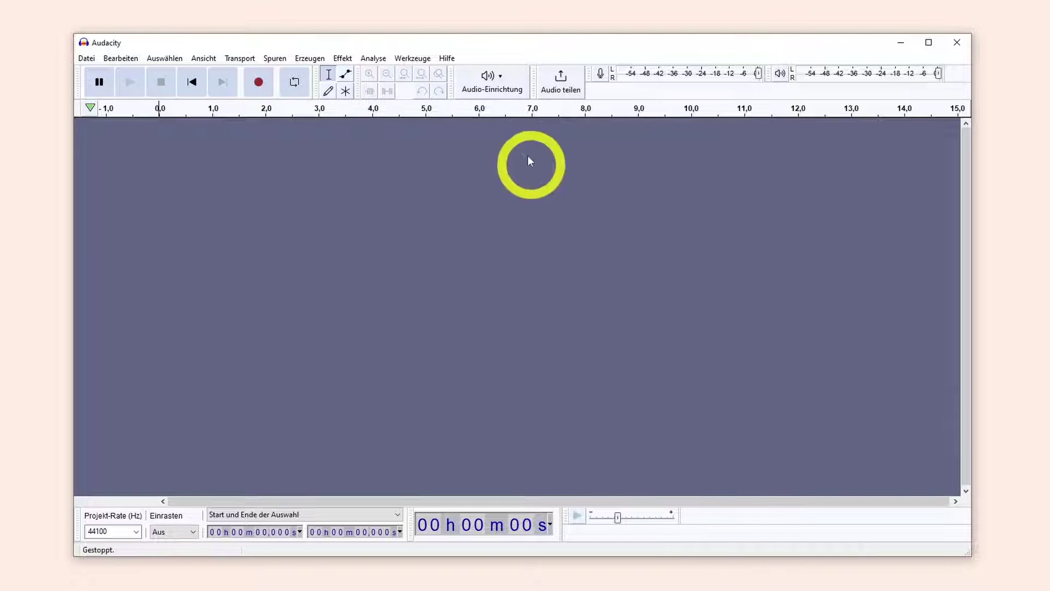
pyautogui.click(488, 82)
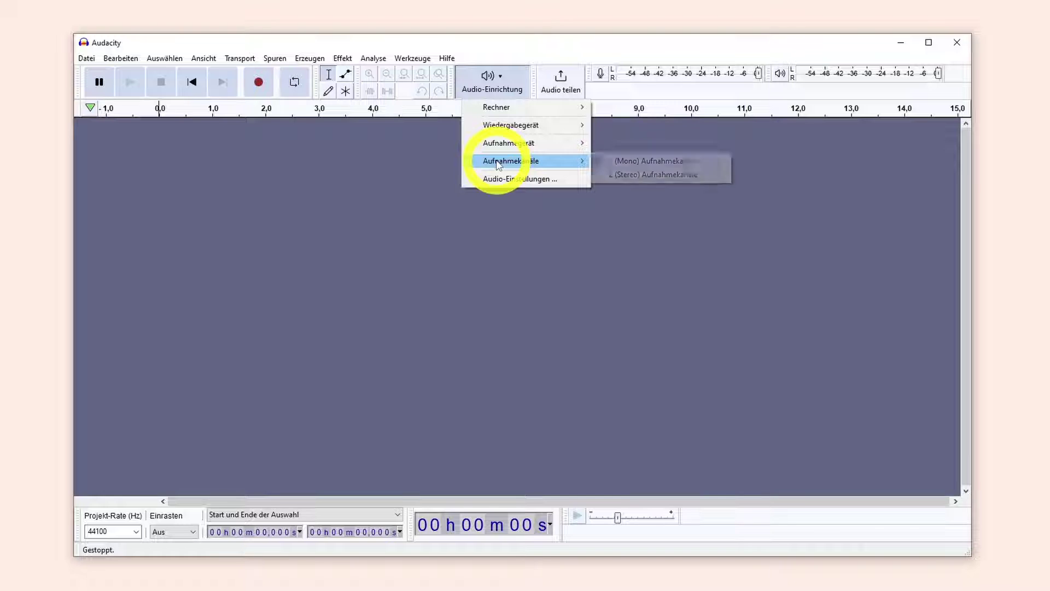
pyautogui.click(633, 174)
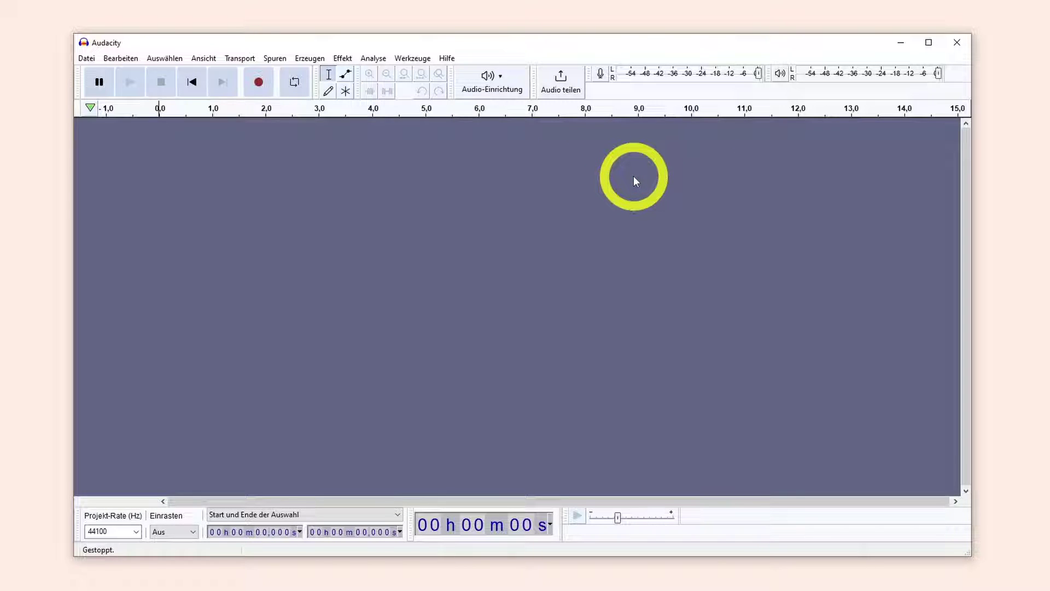
# Start monitoring the recording input level.
pyautogui.click(679, 80)
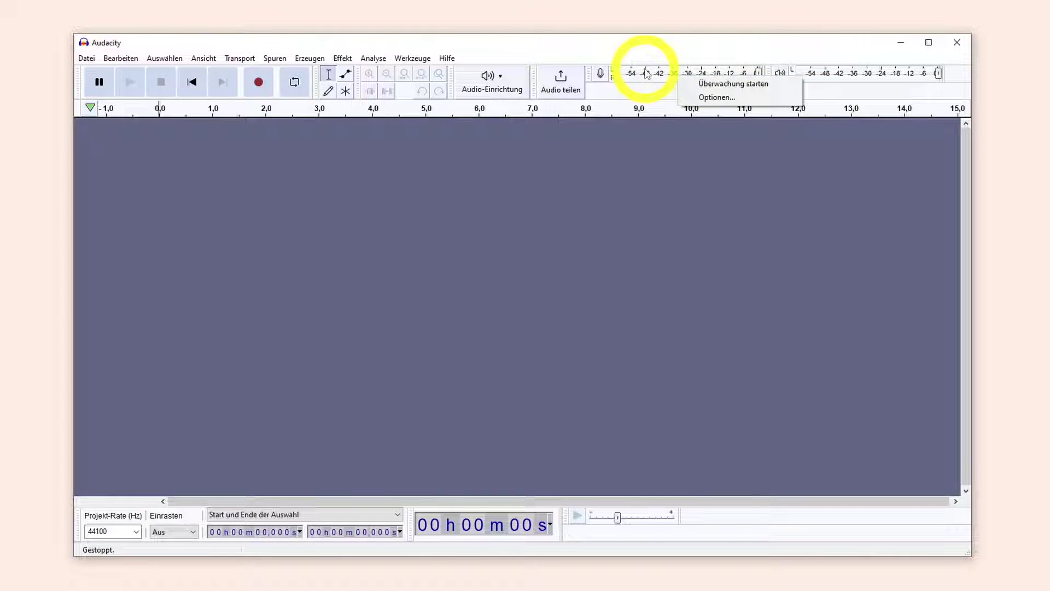
pyautogui.click(727, 86)
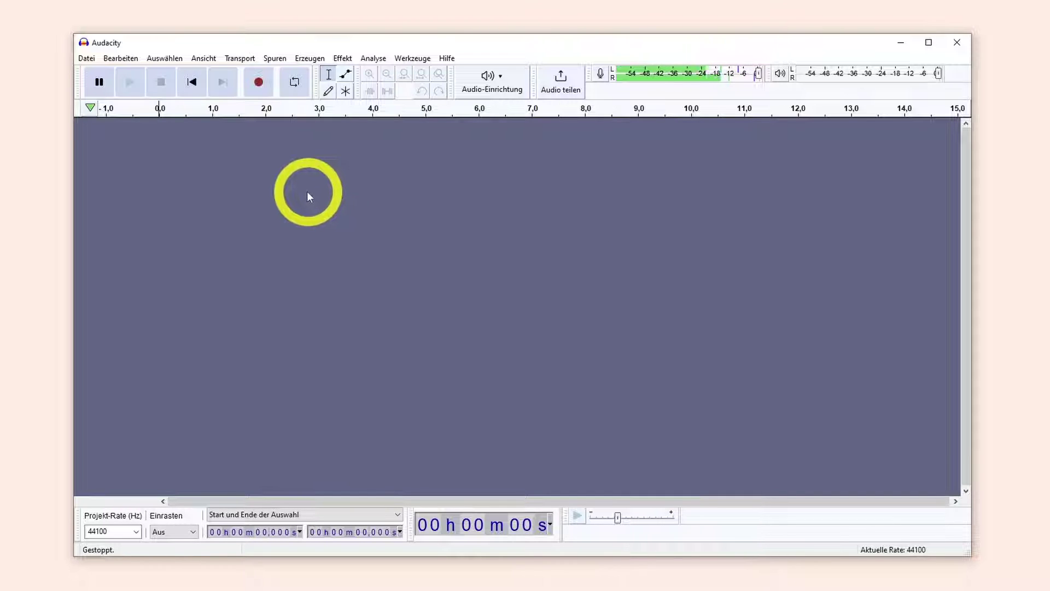
# Record a stereo test track of about 1:37 minutes, enlarging the track's height during the recording.
pyautogui.click(259, 82)
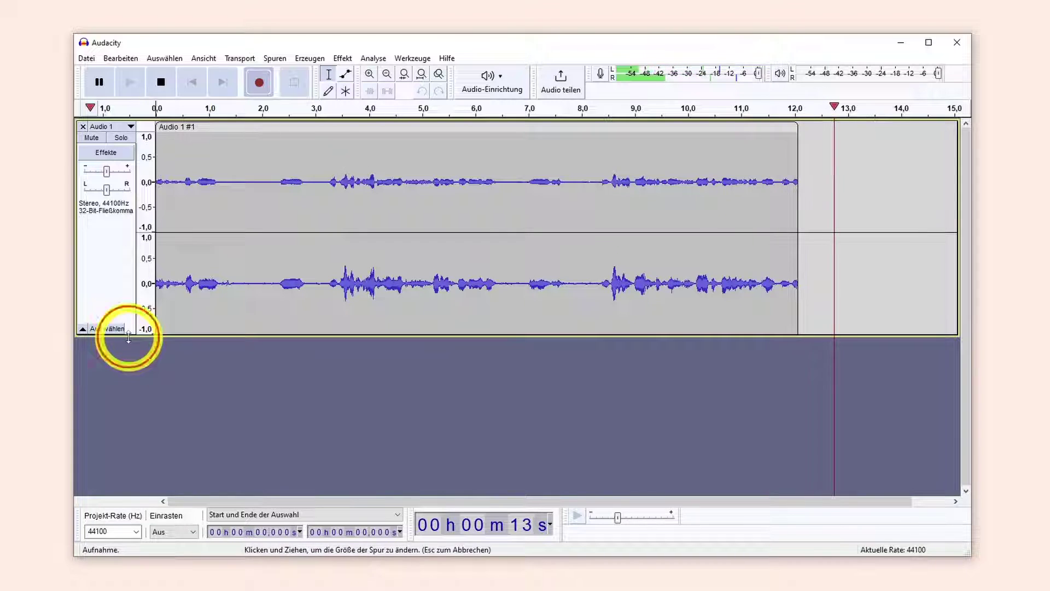
pyautogui.moveTo(125, 335); pyautogui.dragTo(139, 438)
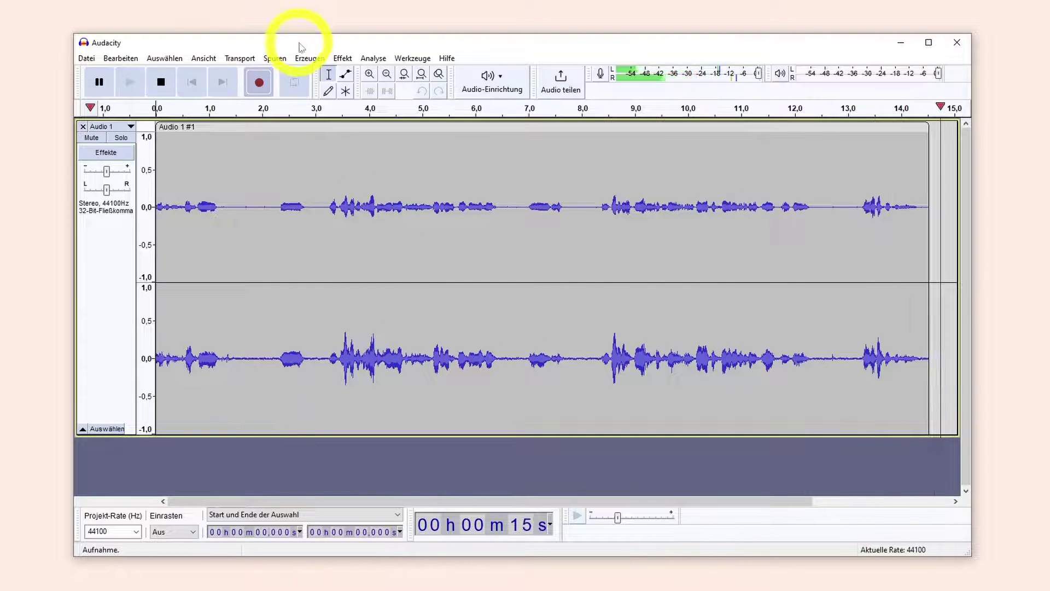
pyautogui.moveTo(299, 41); pyautogui.dragTo(284, 40)
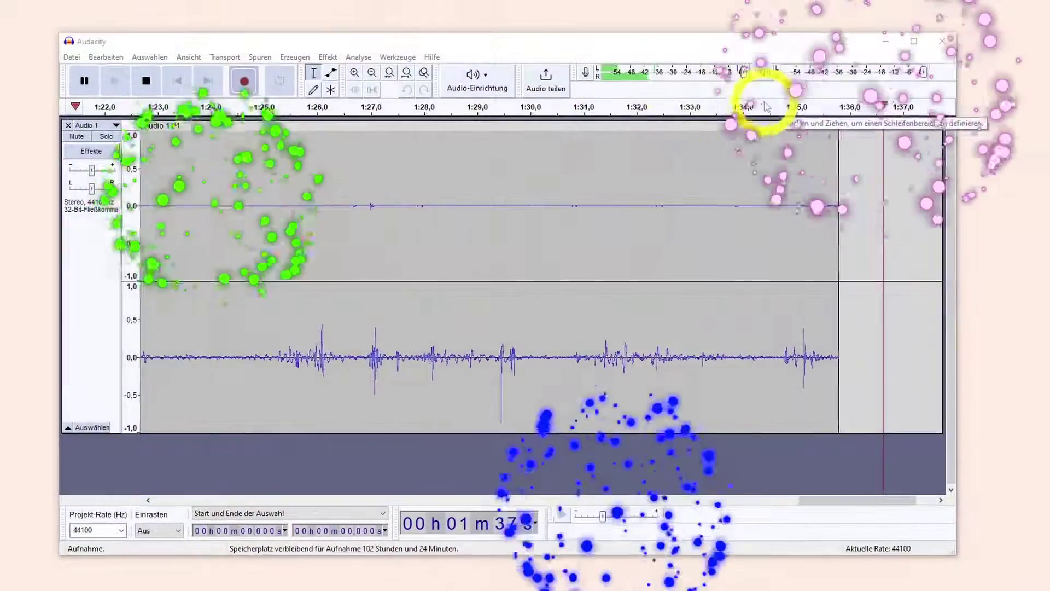
pyautogui.click(146, 81)
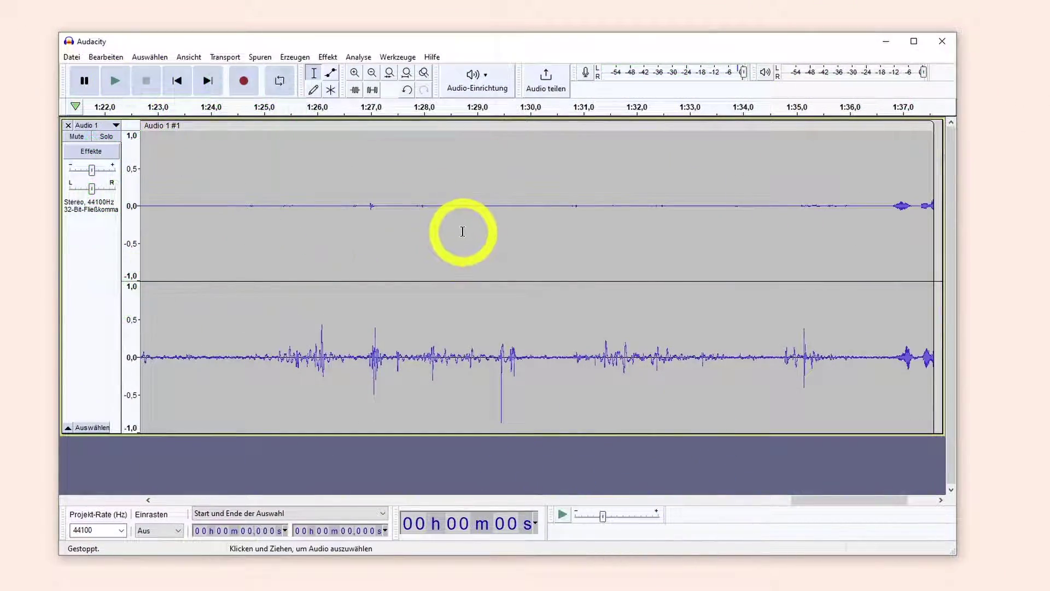
# Play back the recording from about 0:31 and again from about 0:36 to compare the two microphone channels.
pyautogui.scroll(-4, 469, 237)
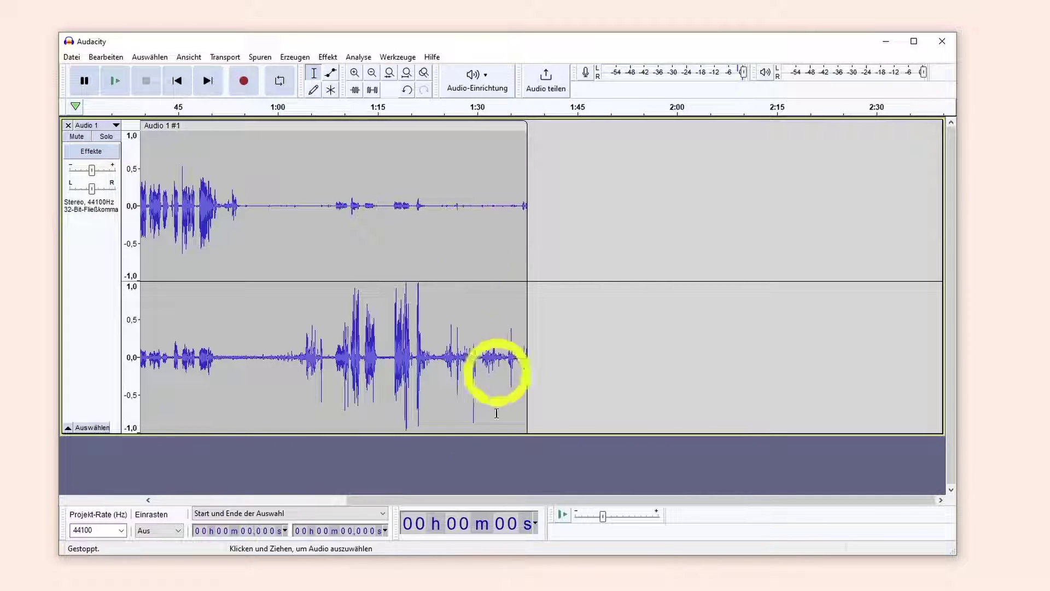
pyautogui.hotkey('ctrl', '1')
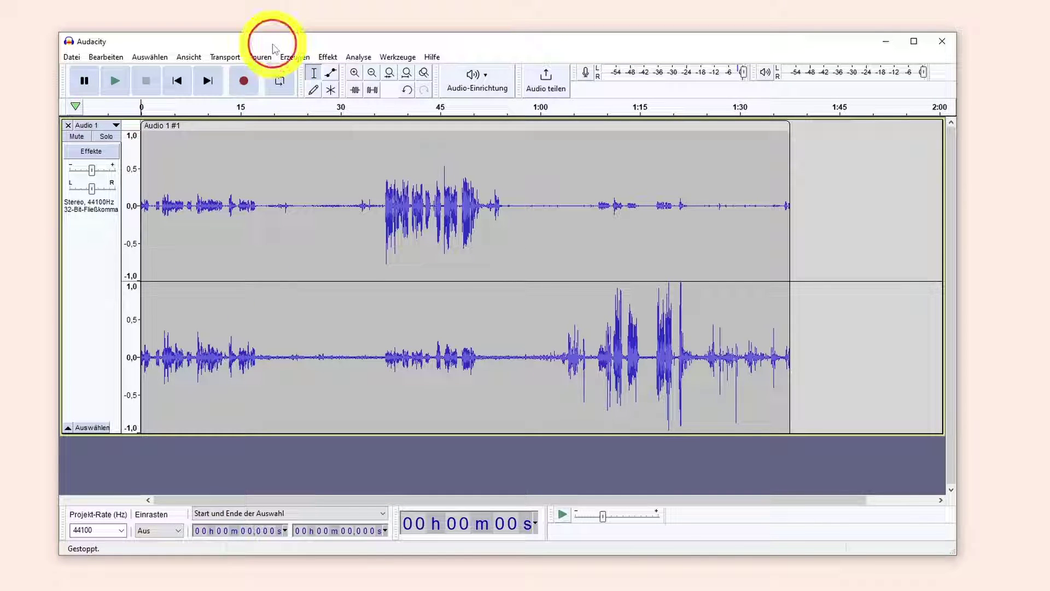
pyautogui.click(349, 110)
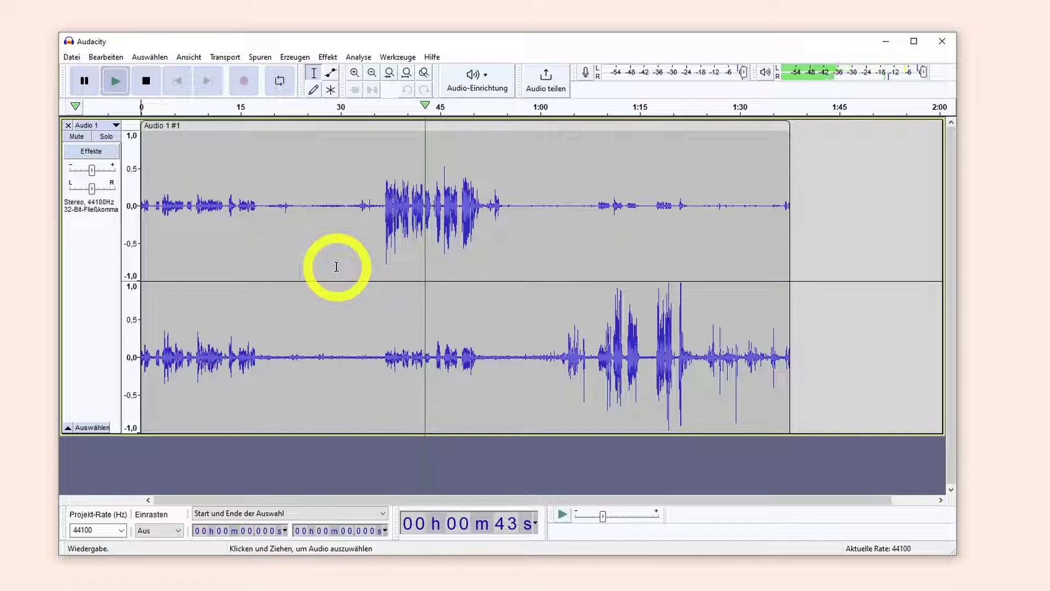
pyautogui.press('space')
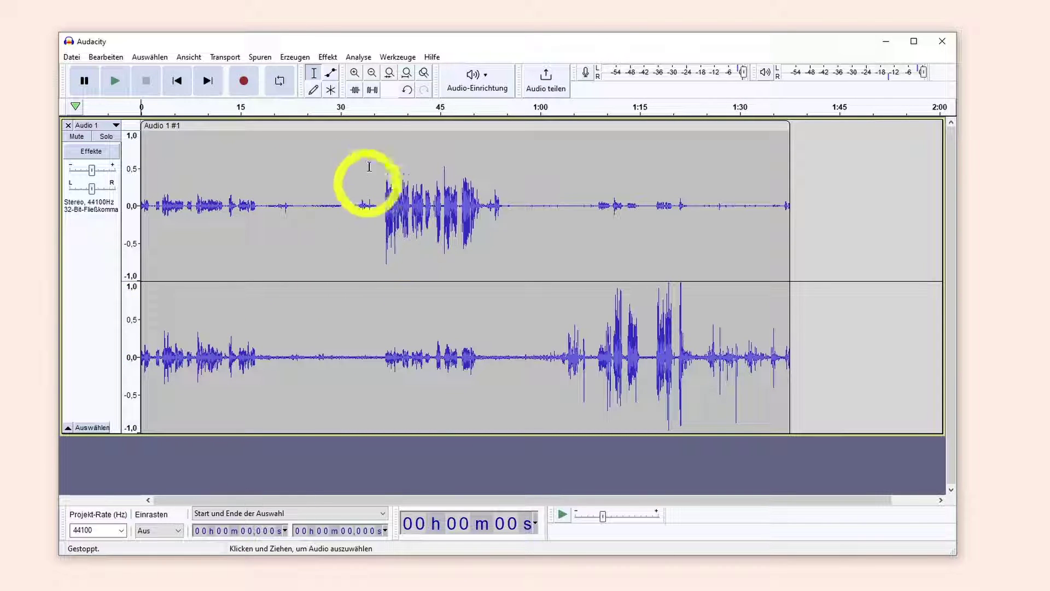
pyautogui.click(383, 107)
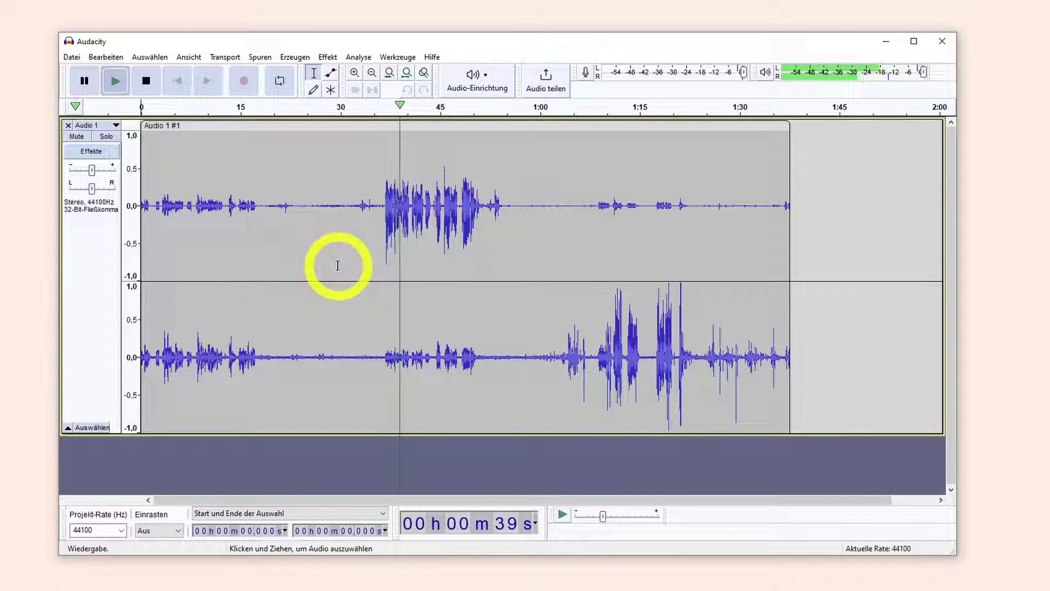
pyautogui.press('space')
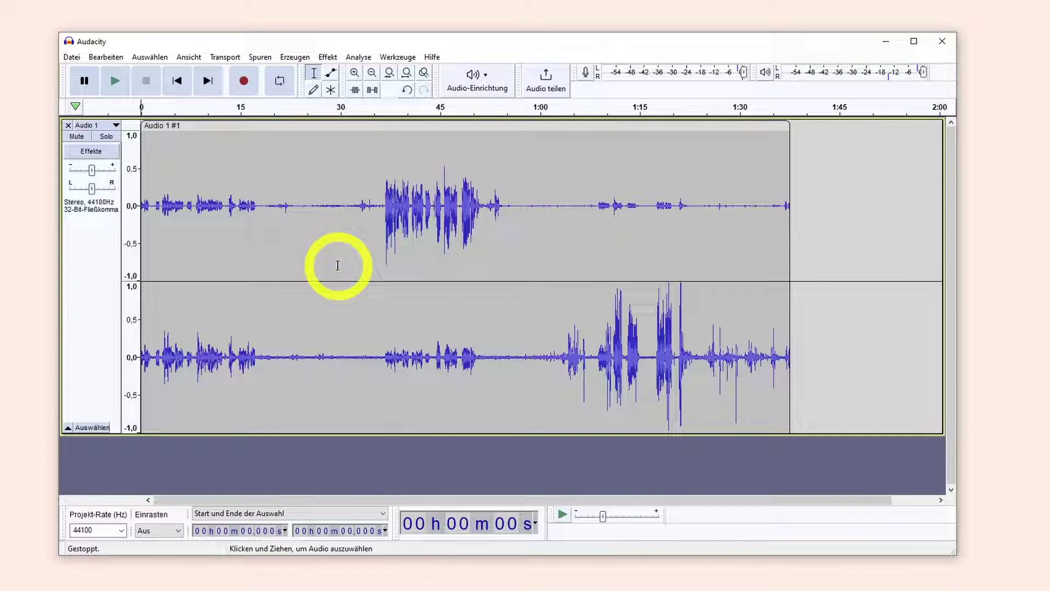
# Split the stereo track into two mono tracks and mute the lower one.
pyautogui.rightClick(91, 271)
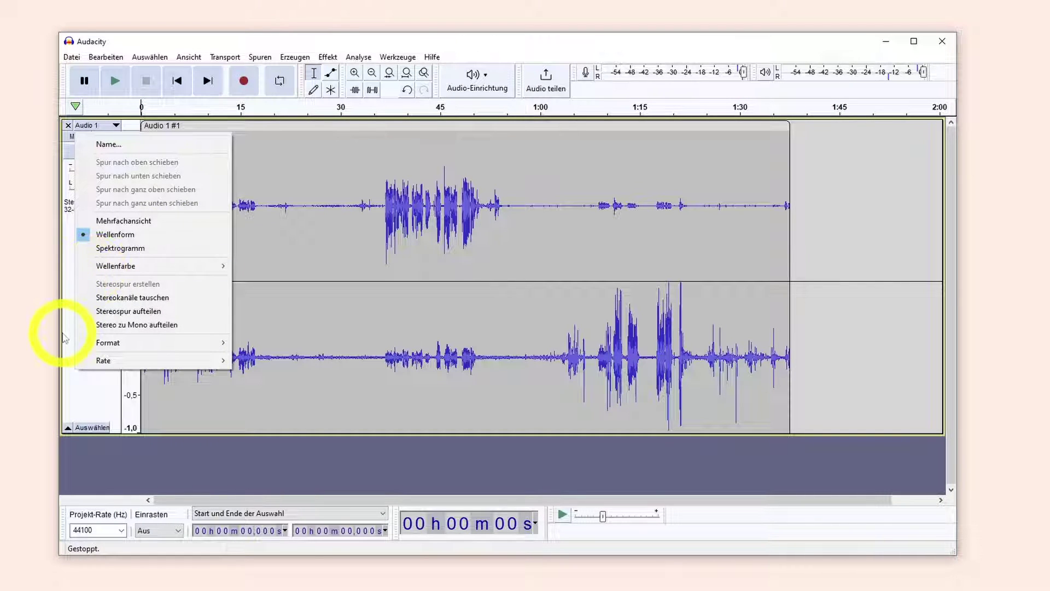
pyautogui.click(154, 327)
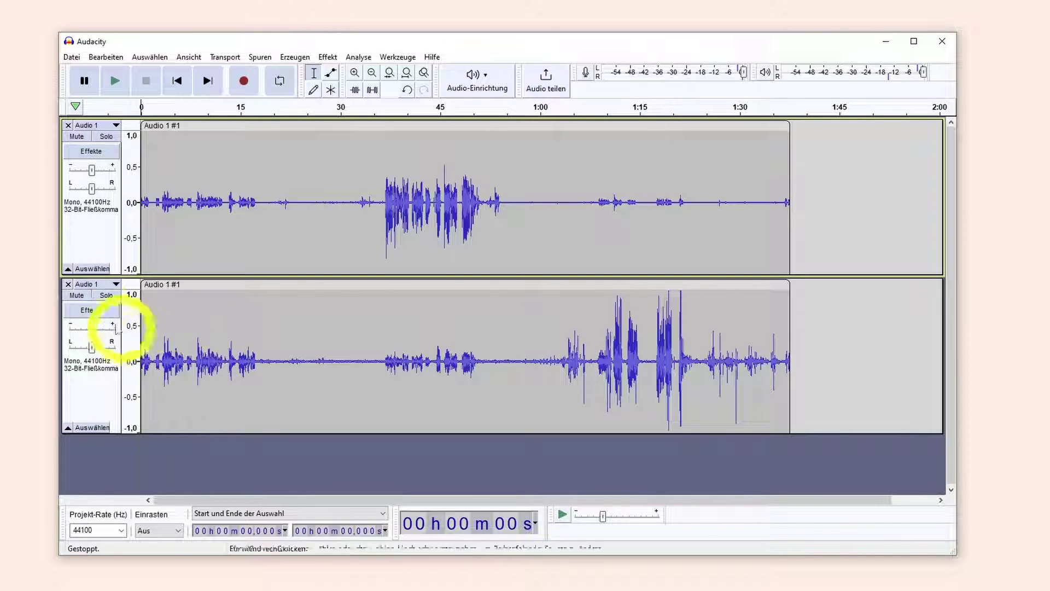
pyautogui.click(77, 295)
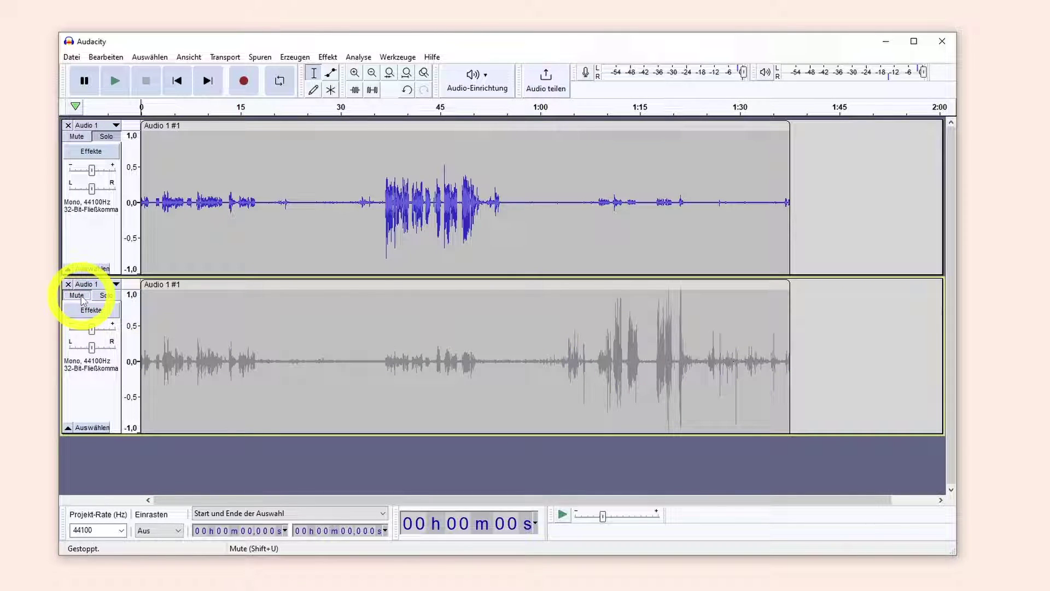
# Play the soloed upper mono track from about 0:36, solo the lower track and play it from about 1:05.
pyautogui.click(381, 110)
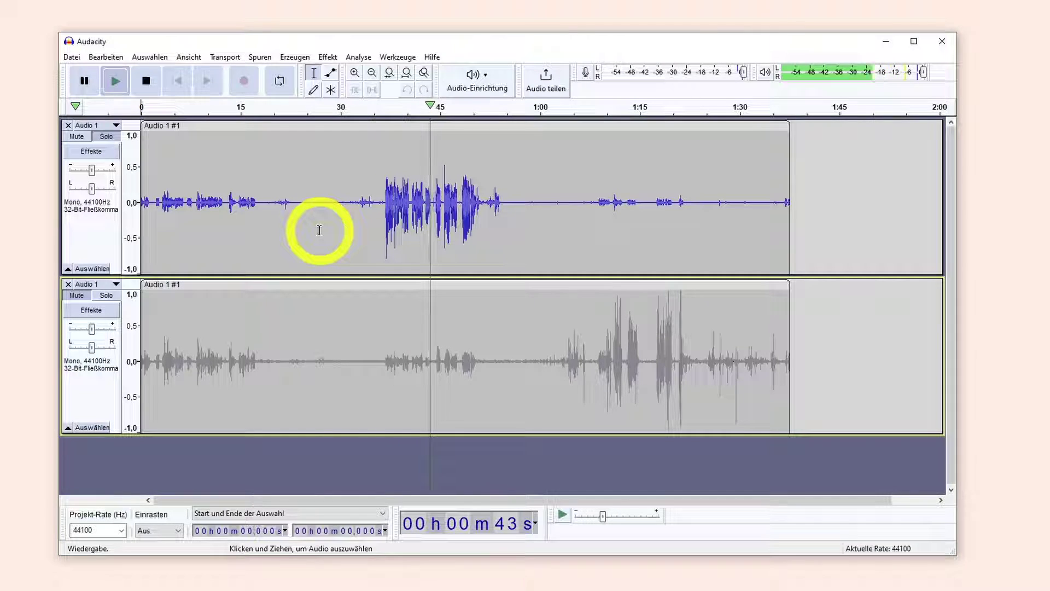
pyautogui.press('space')
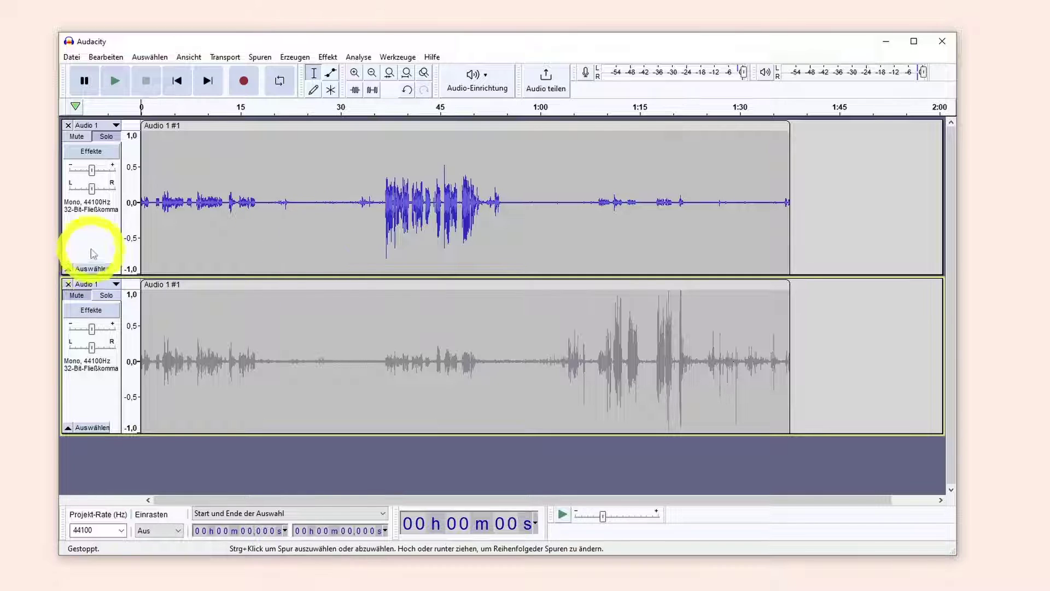
pyautogui.click(104, 298)
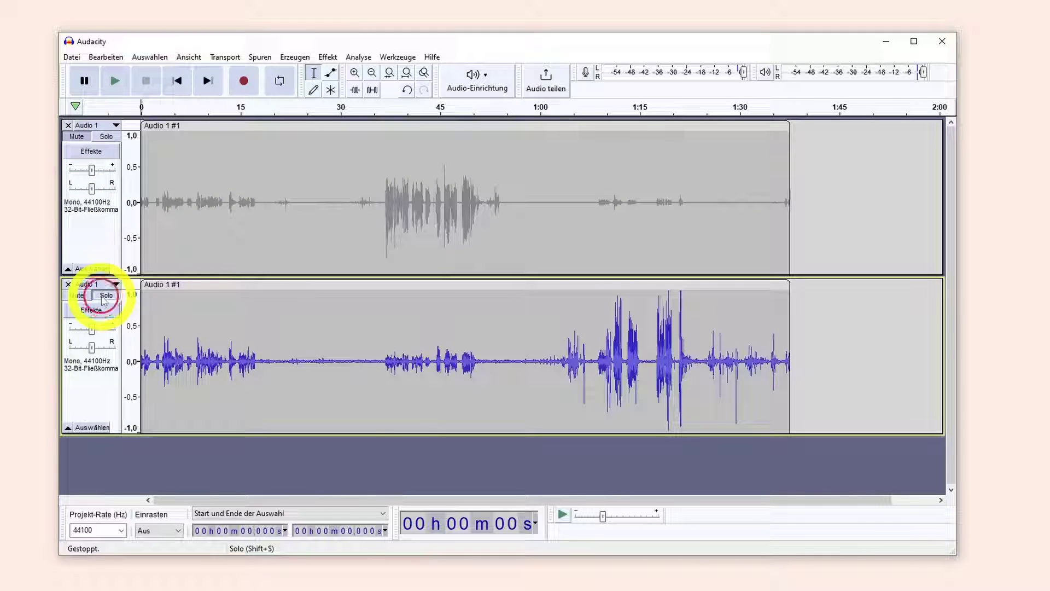
pyautogui.click(572, 107)
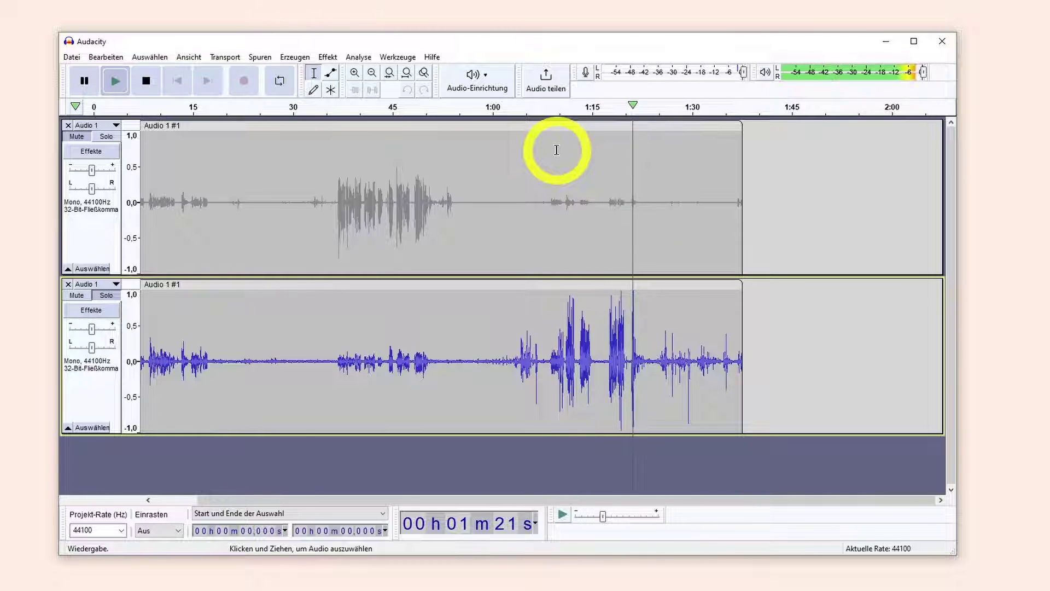
pyautogui.press('space')
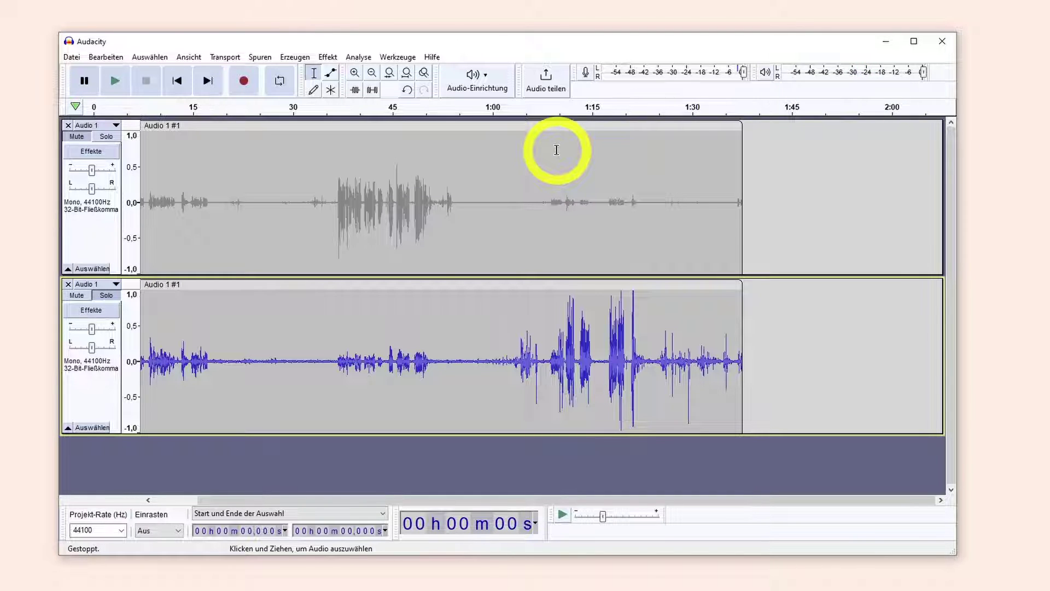
pyautogui.press('Home')
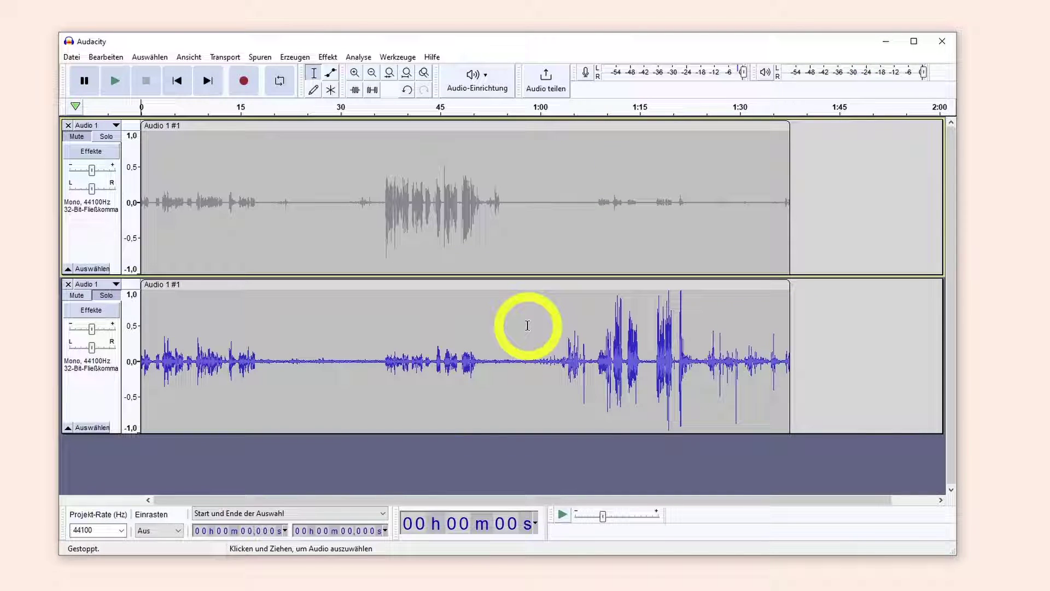
# Unmute the upper track so both mono tracks play together, and undo the last edit.
pyautogui.click(77, 136)
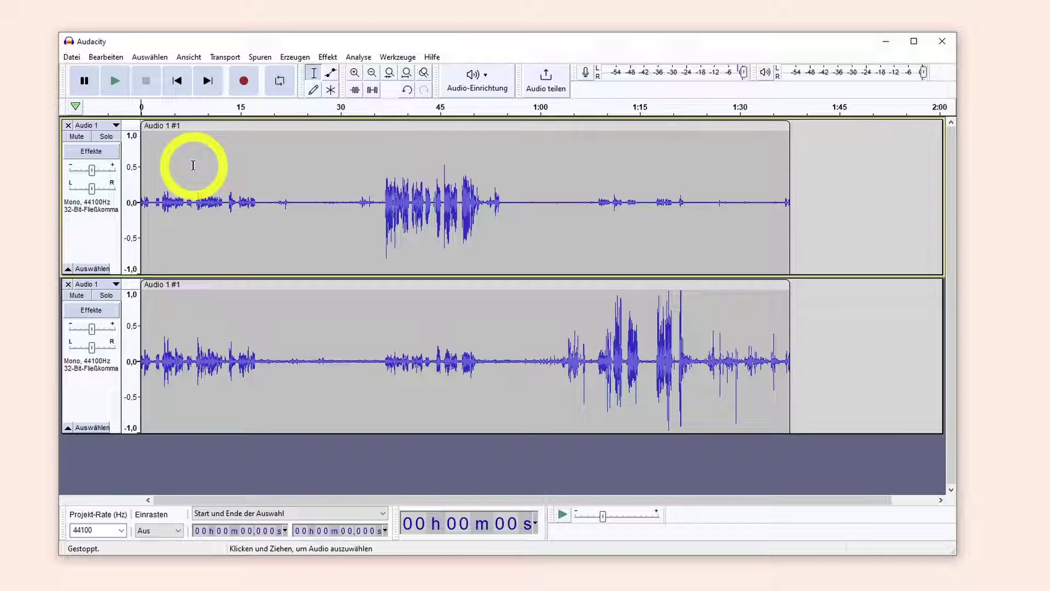
pyautogui.hotkey('ctrl', 'z')
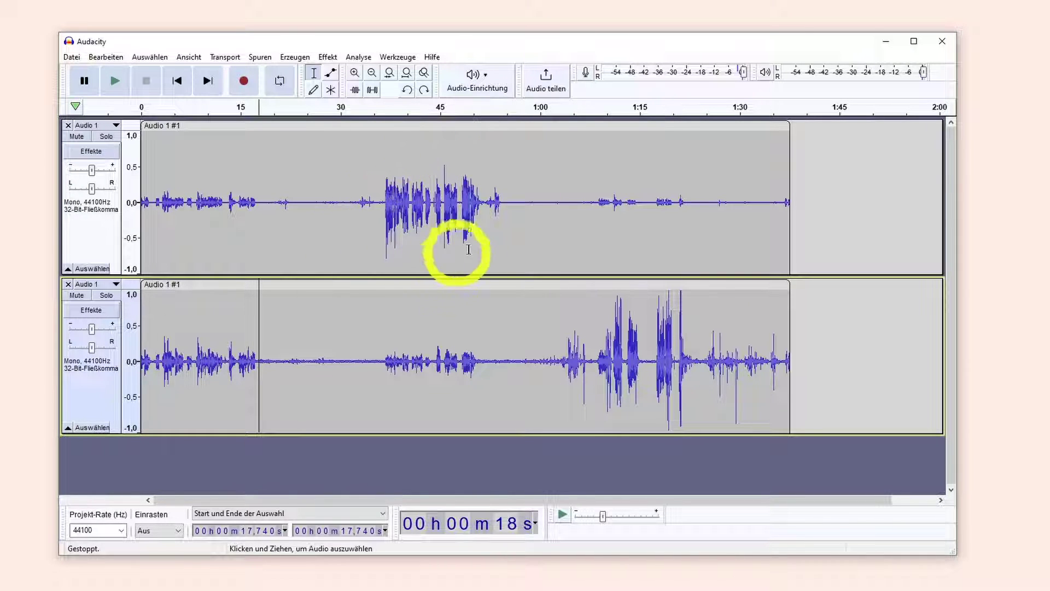
# Split the lower mono track at about 36.2 s and 55.4 s and delete the clip between the cuts.
pyautogui.click(382, 361)
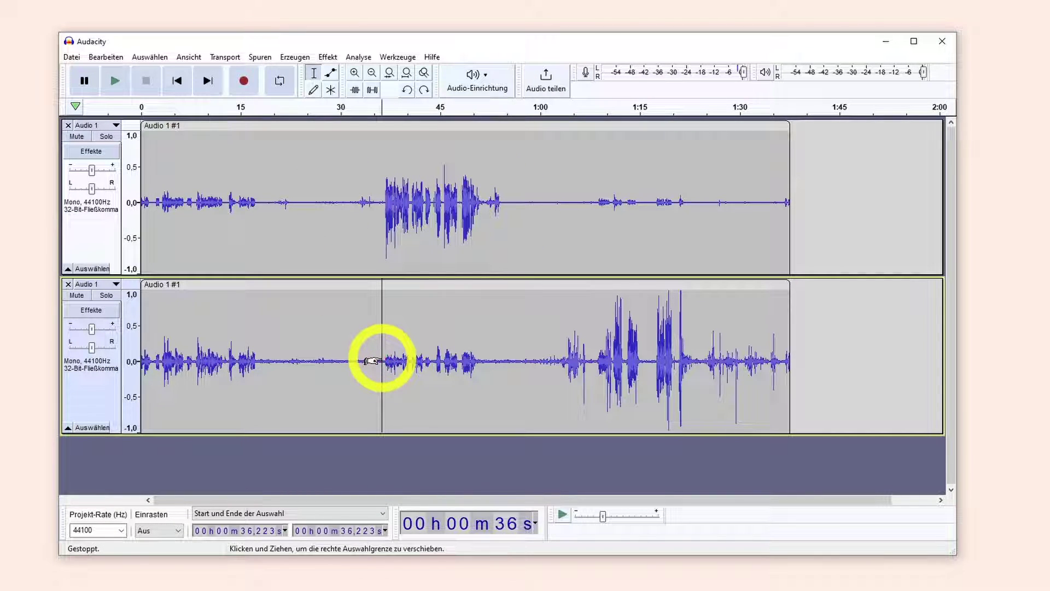
pyautogui.rightClick(382, 361)
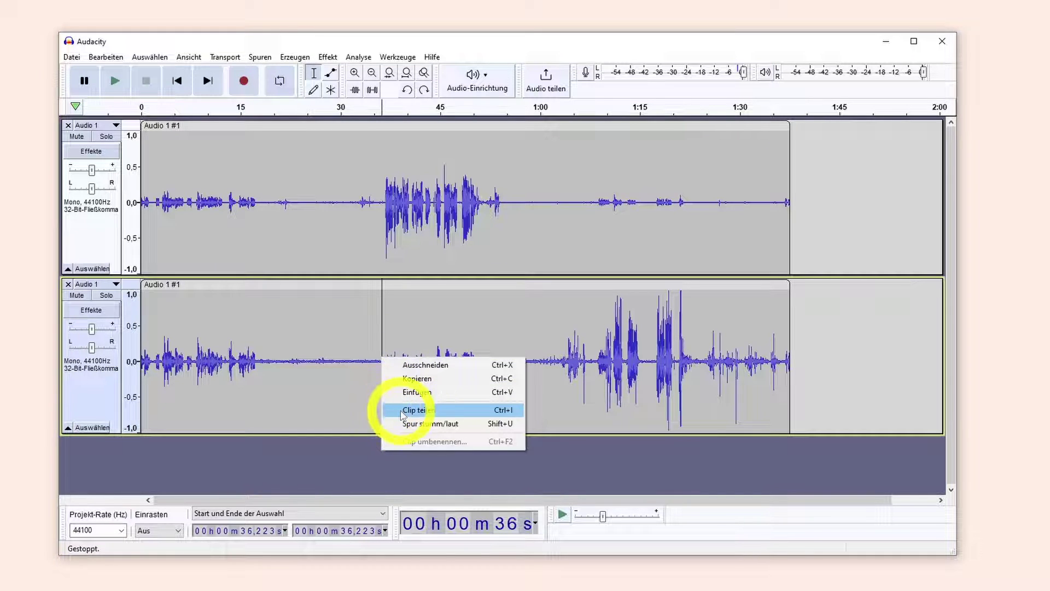
pyautogui.click(408, 411)
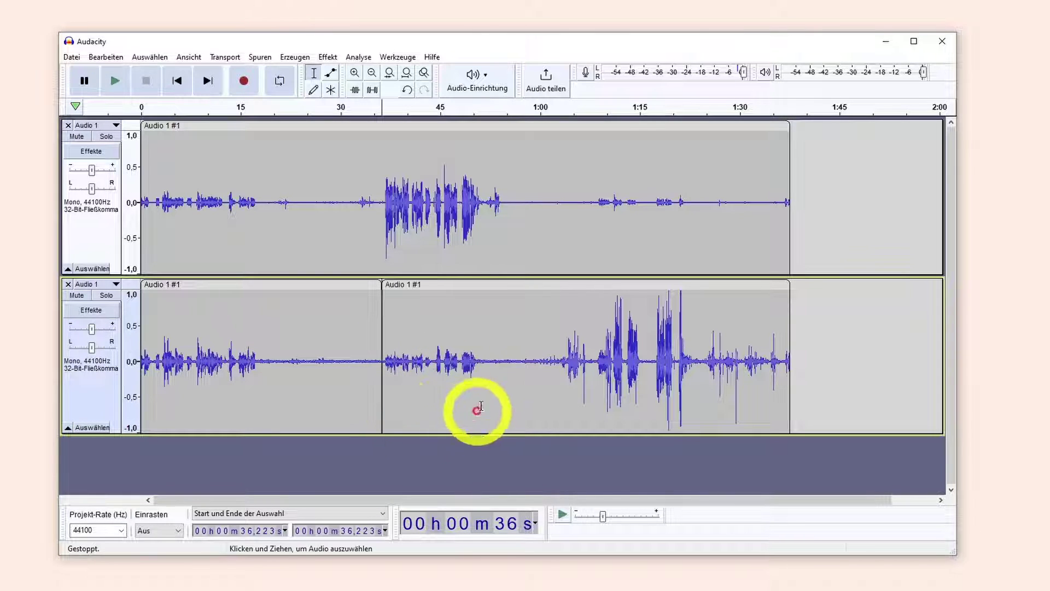
pyautogui.click(509, 362)
pyautogui.rightClick(510, 361)
pyautogui.click(536, 412)
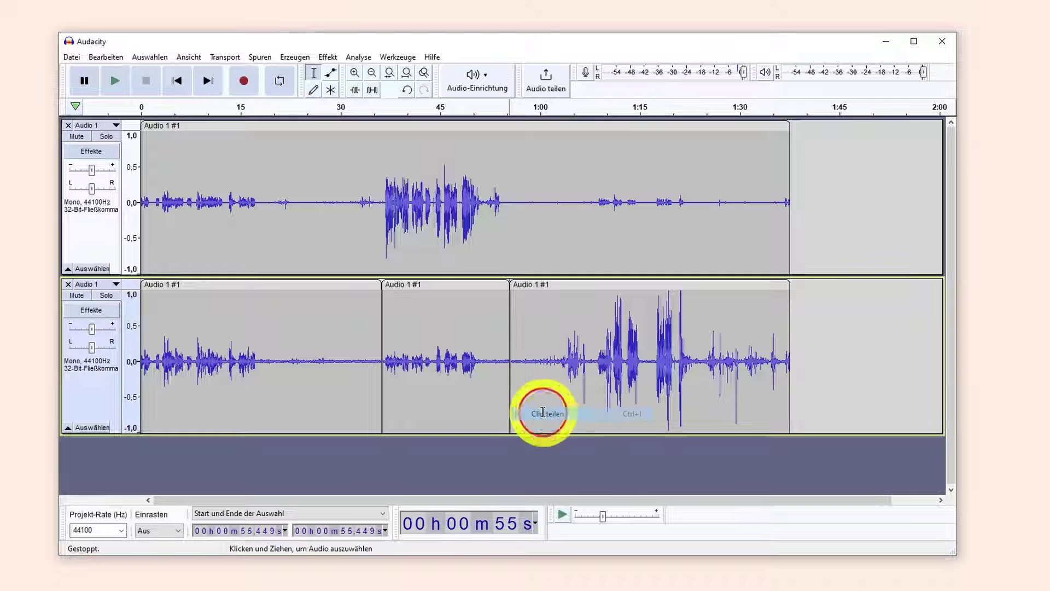
pyautogui.click(461, 285)
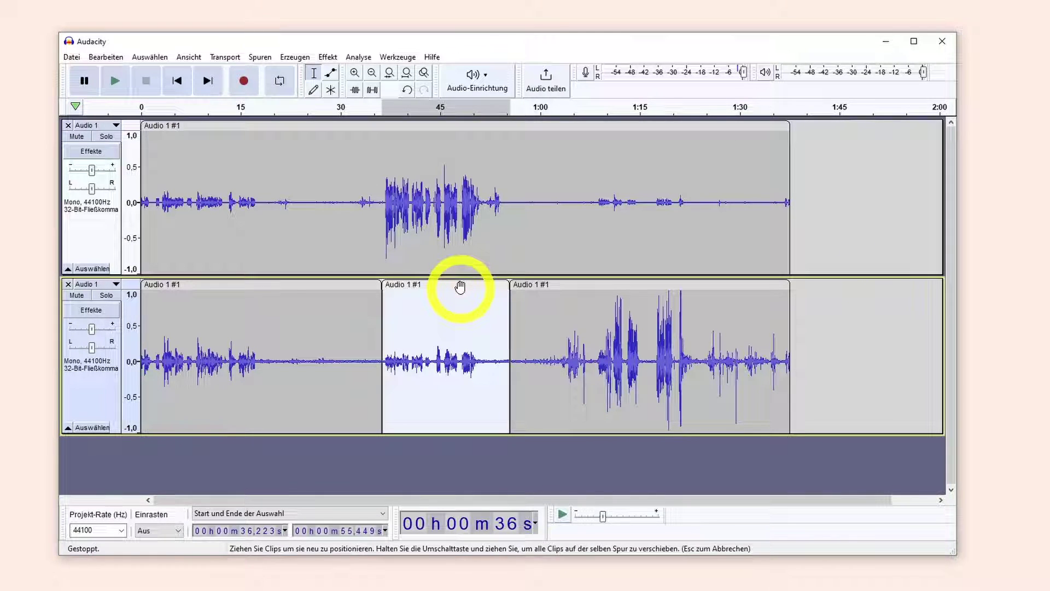
pyautogui.press('Delete')
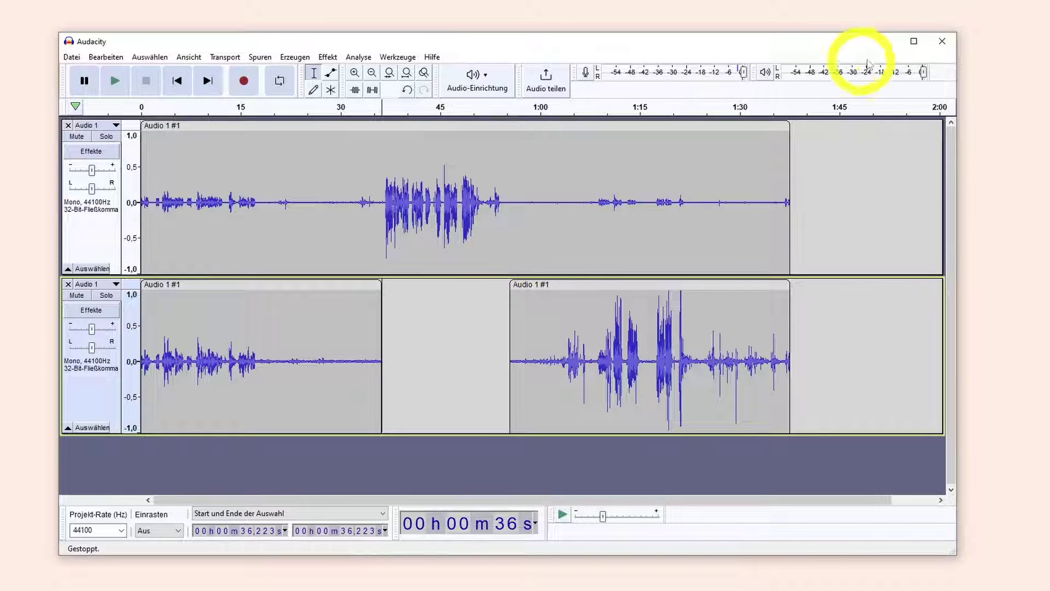
# Switch to Voicemeeter and raise the Audibility of hardware inputs 1 and 2 to 3.0 each.
pyautogui.click(887, 42)
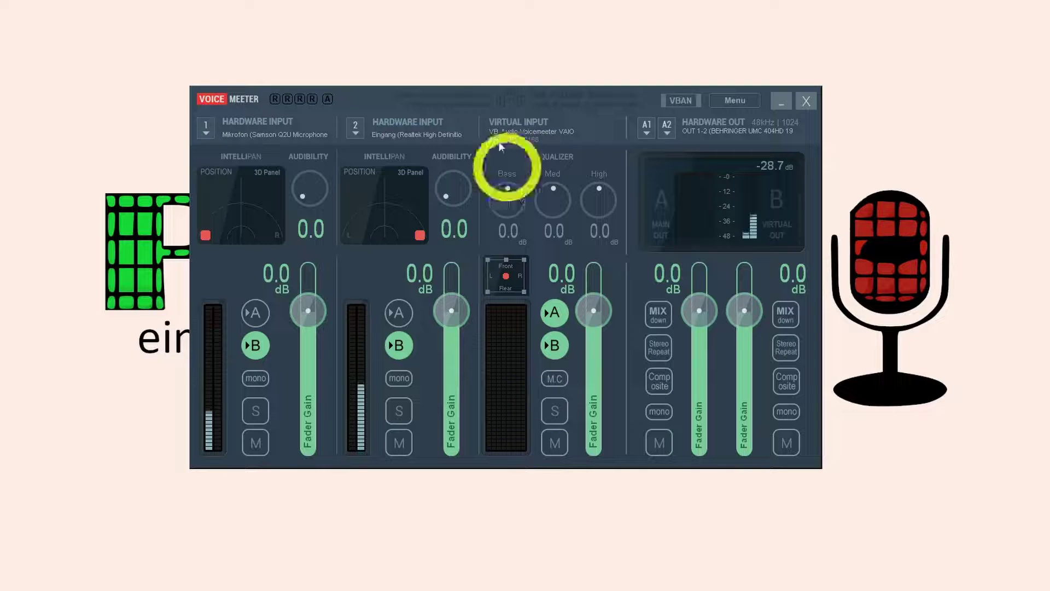
pyautogui.moveTo(477, 95); pyautogui.dragTo(468, 103)
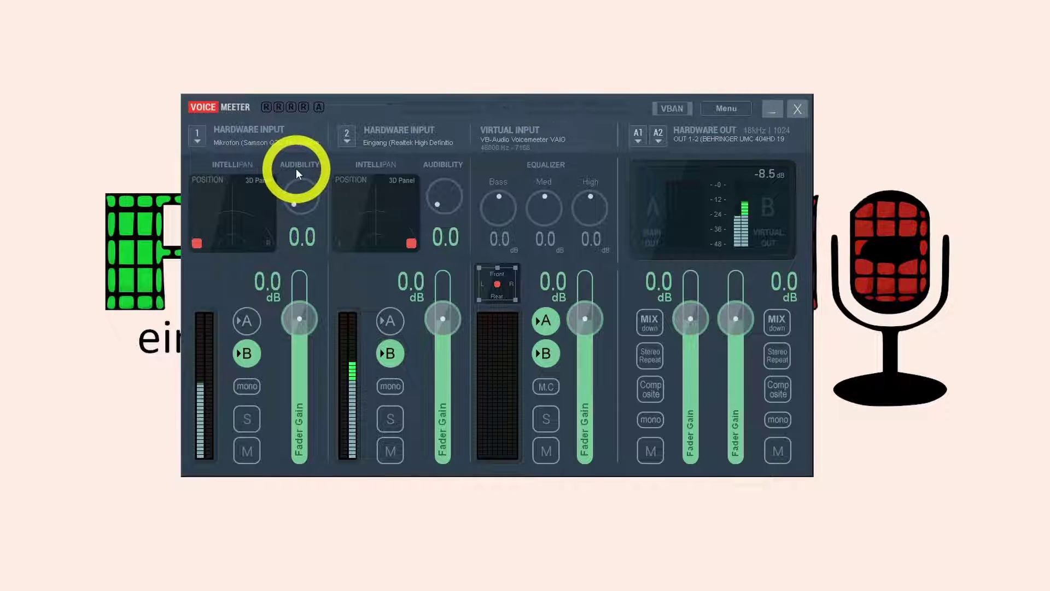
pyautogui.moveTo(297, 203)
pyautogui.mouseDown()
pyautogui.moveTo(296, 187)
pyautogui.moveTo(282, 203)
pyautogui.moveTo(289, 210)
pyautogui.mouseUp()
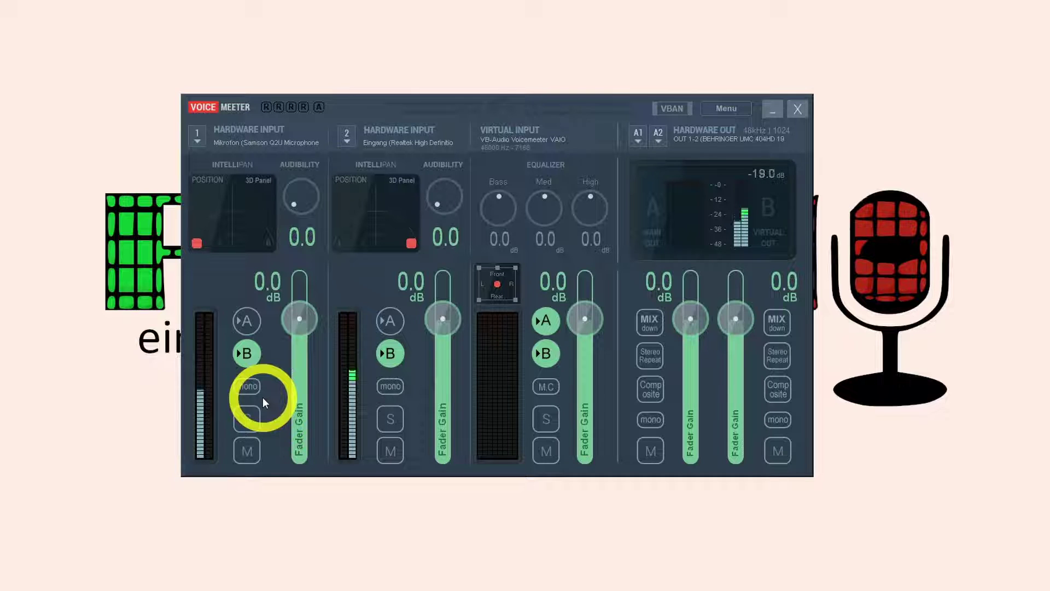
pyautogui.click(293, 205)
pyautogui.moveTo(293, 205); pyautogui.dragTo(288, 191)
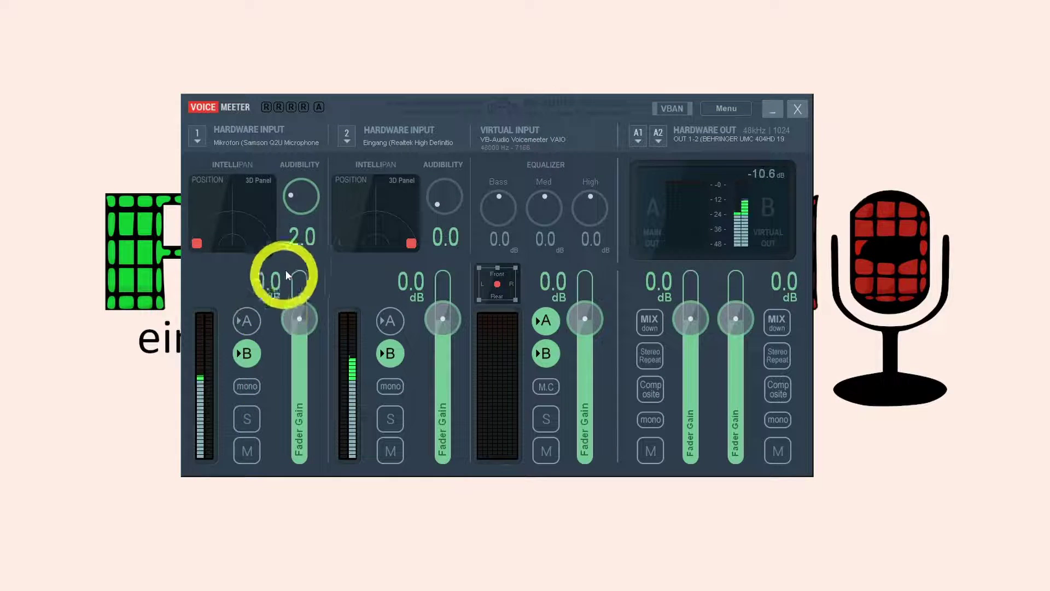
pyautogui.moveTo(291, 195); pyautogui.dragTo(288, 187)
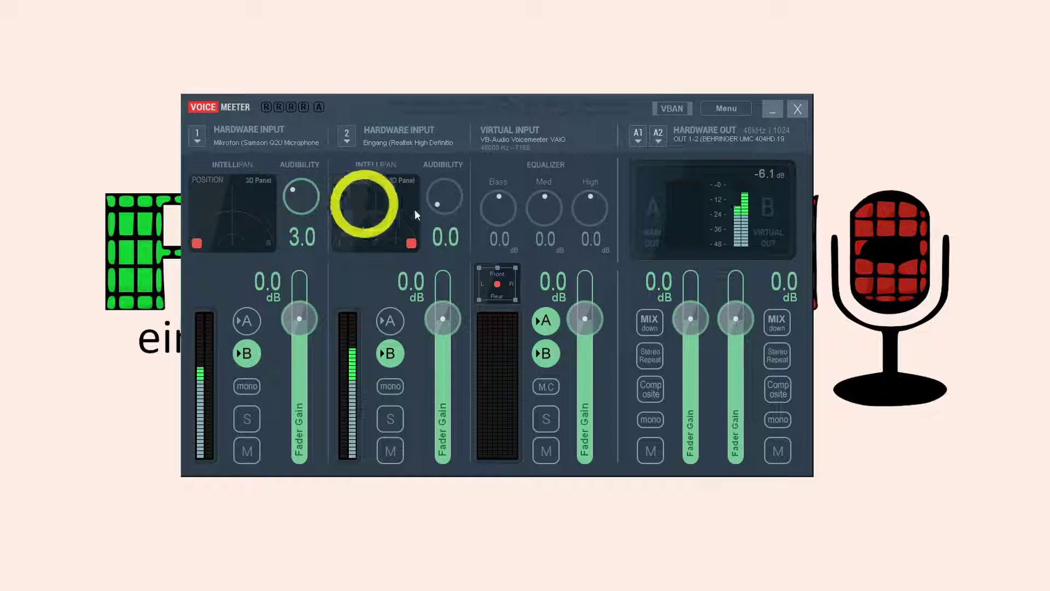
pyautogui.moveTo(435, 206); pyautogui.dragTo(425, 186)
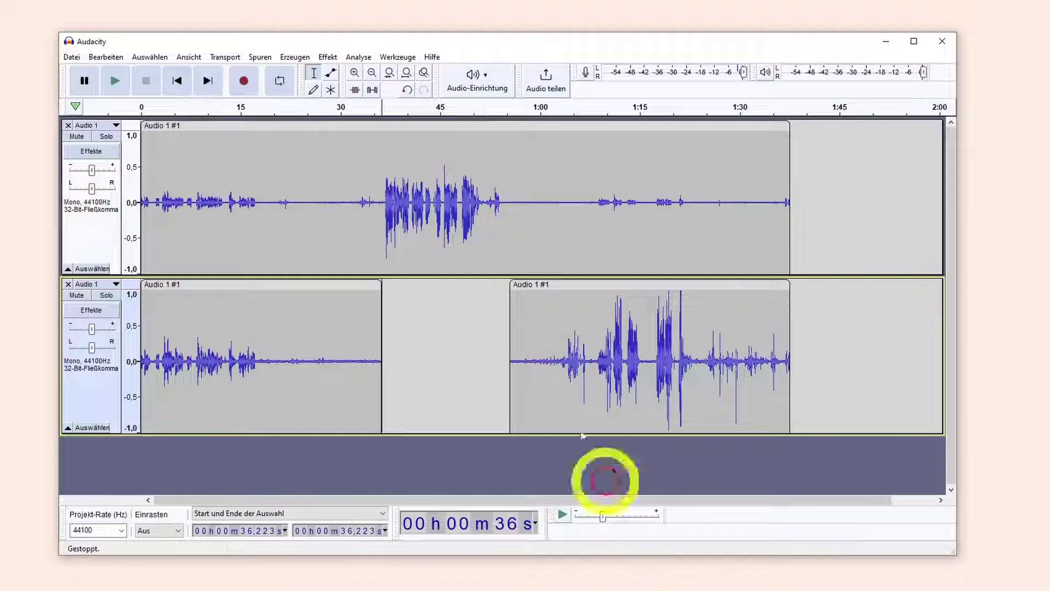
# Return to Audacity, remove both existing tracks and start a new stereo recording.
pyautogui.click(67, 125)
pyautogui.click(68, 125)
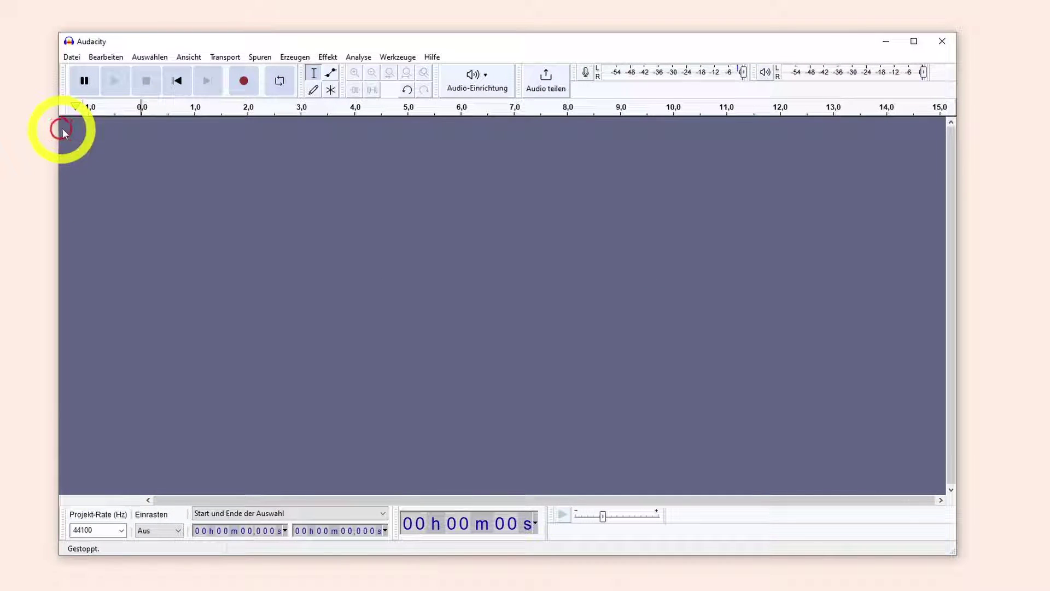
pyautogui.click(244, 80)
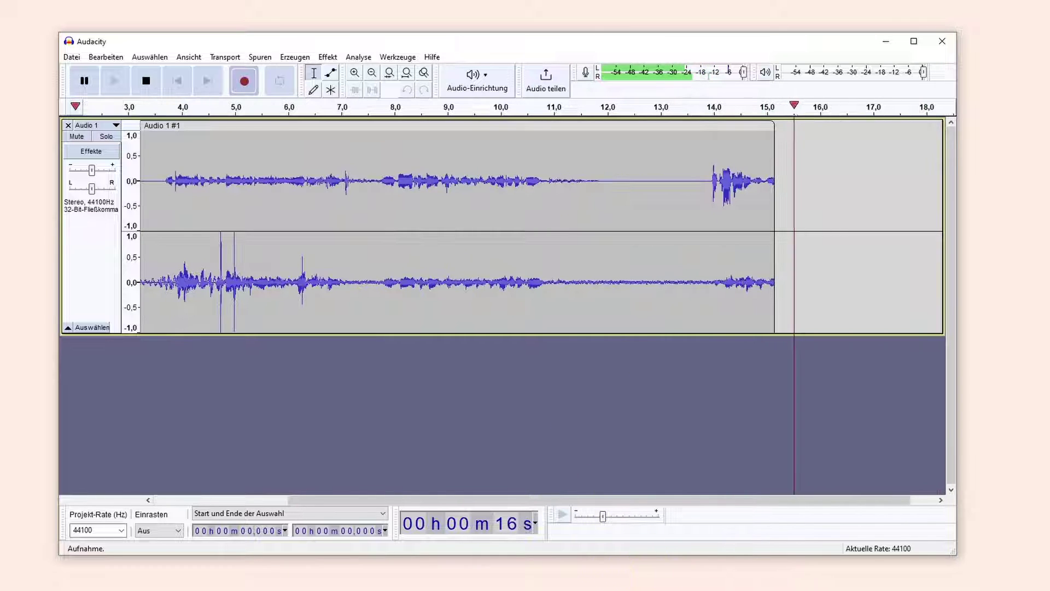
# Raise the Audibility of Voicemeeter's hardware input 2 to 7.0 while recording, and return to Audacity.
pyautogui.click(638, 585)
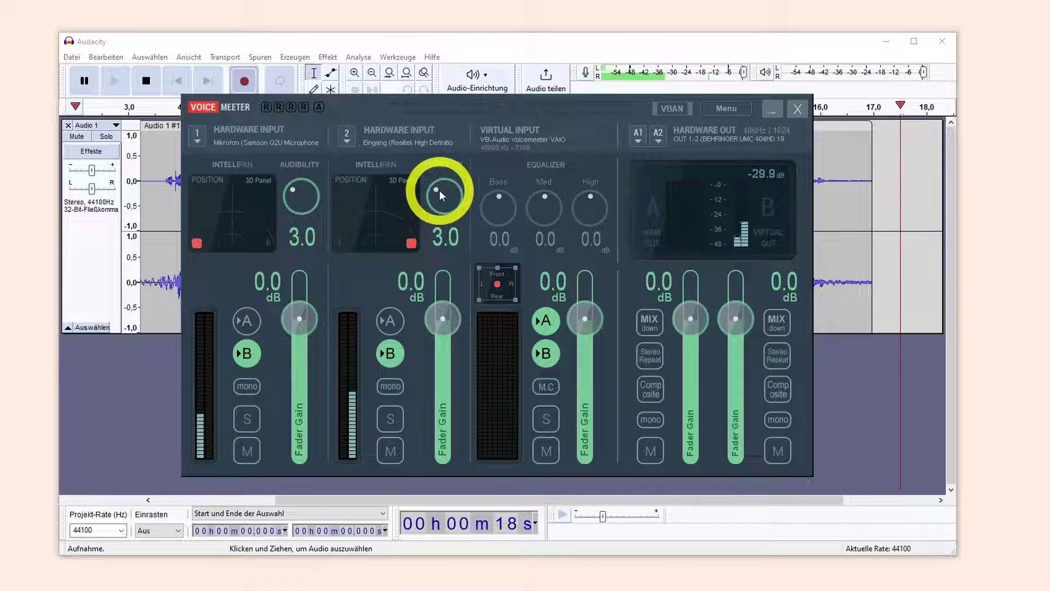
pyautogui.moveTo(437, 189); pyautogui.dragTo(445, 178)
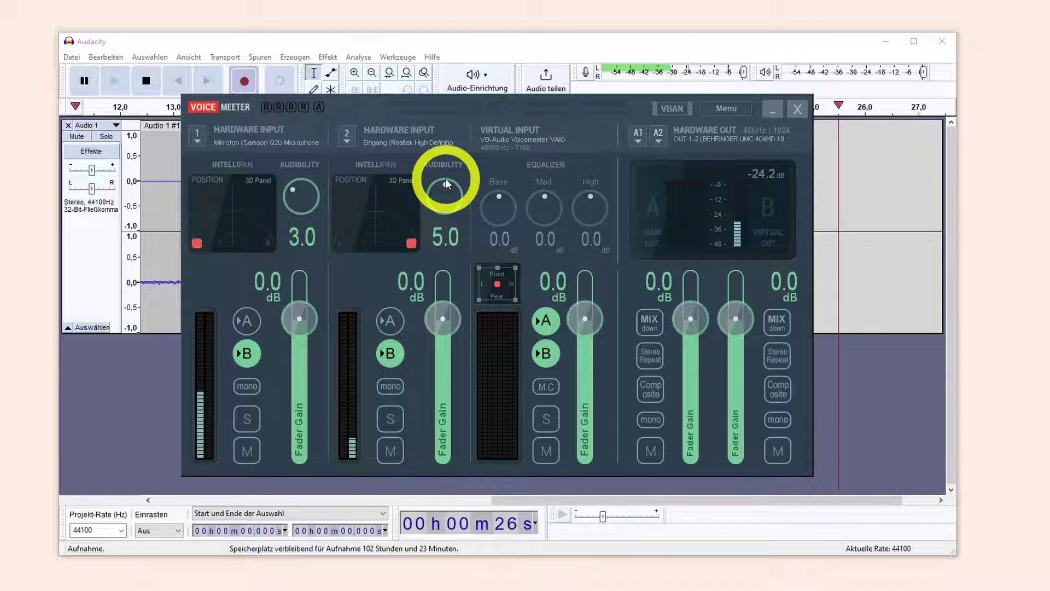
pyautogui.moveTo(446, 178); pyautogui.dragTo(472, 172)
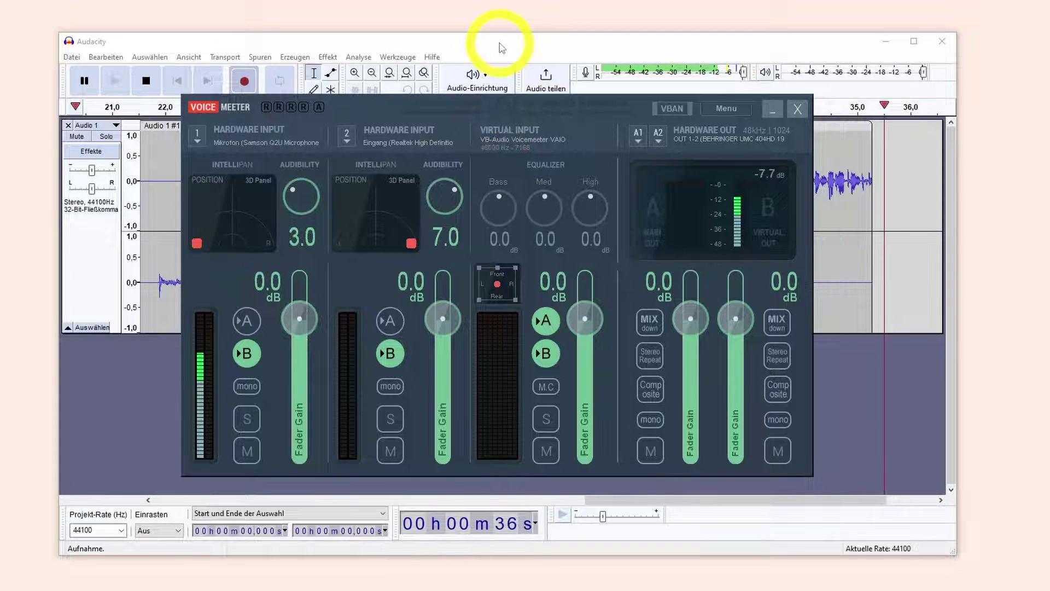
pyautogui.click(547, 43)
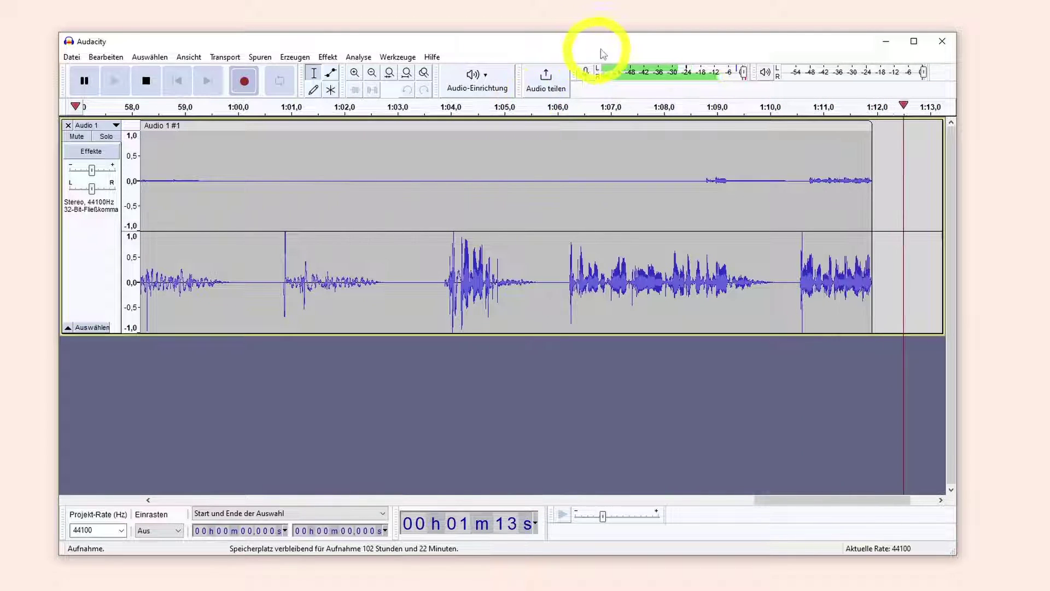
# Set the Audibility of Voicemeeter's hardware input 1 to 5.1 during the recording and minimize the Voicemeeter window.
pyautogui.hotkey('alt', 'Tab')
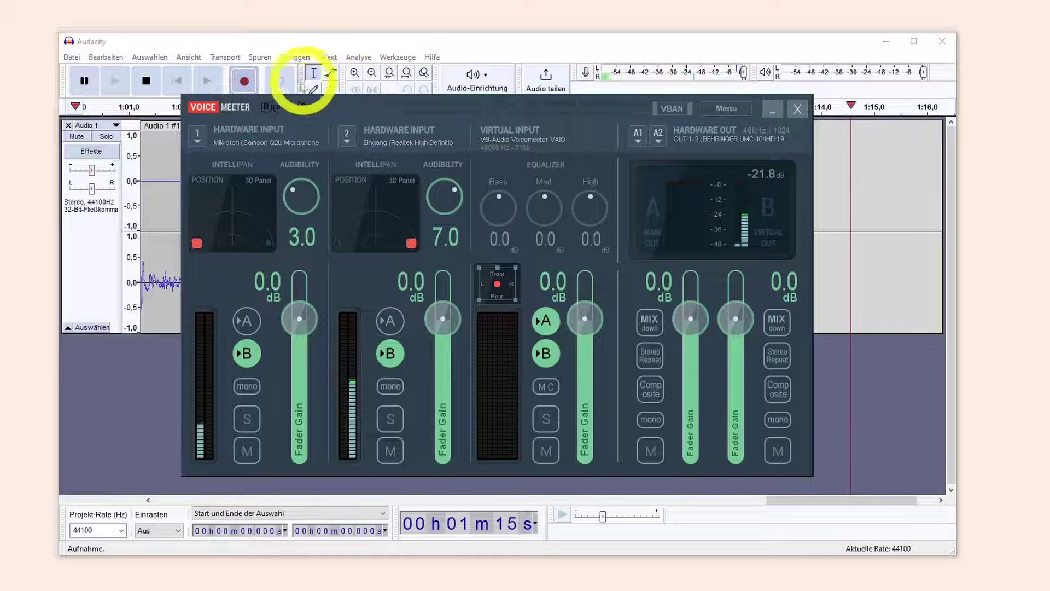
pyautogui.click(294, 188)
pyautogui.moveTo(294, 189); pyautogui.dragTo(304, 175)
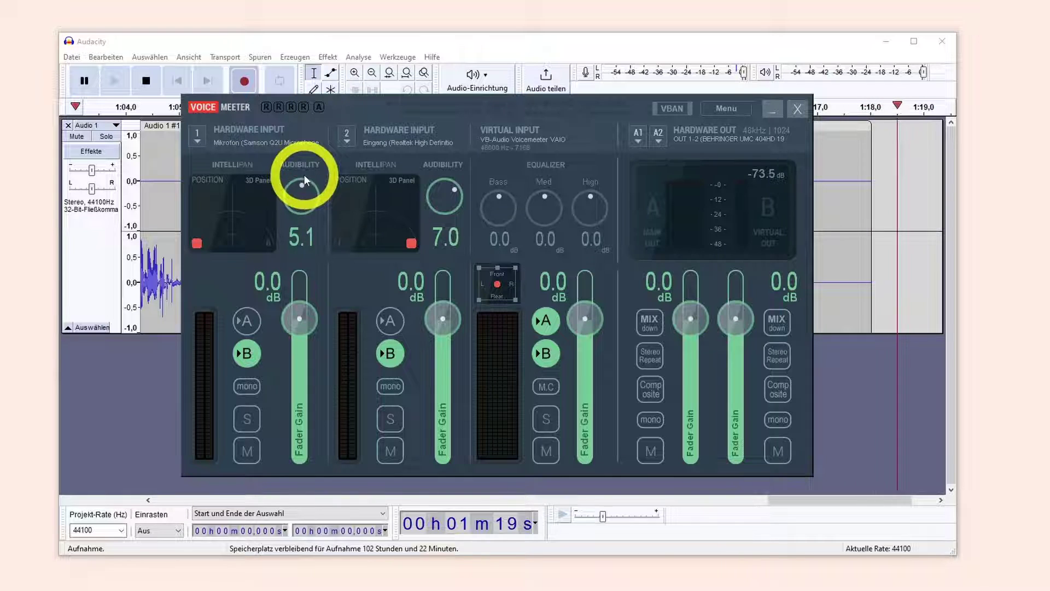
pyautogui.click(771, 106)
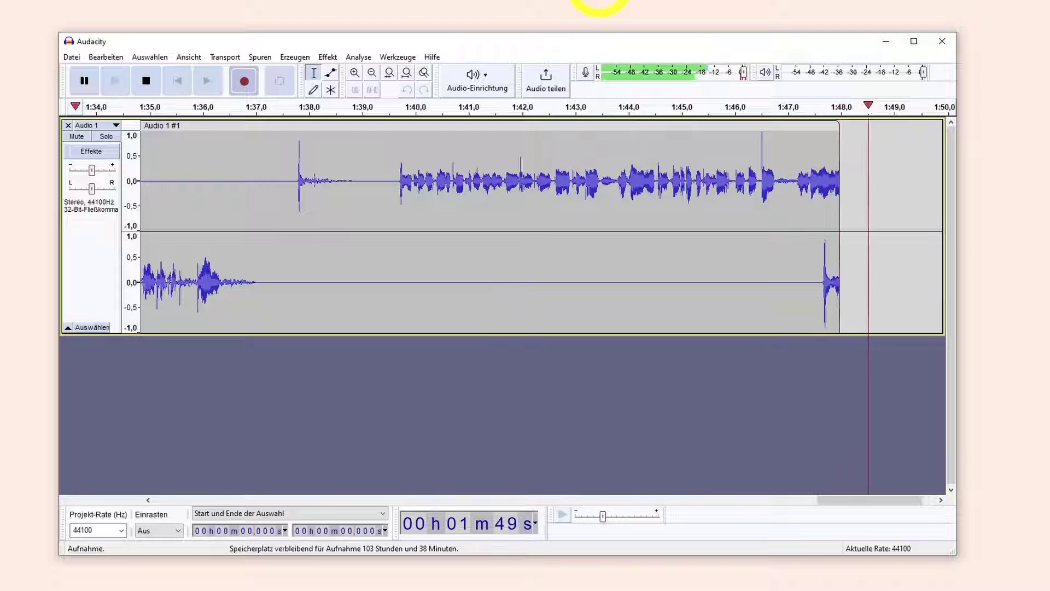
# Stop the recording at about 1:54 and play it back briefly from about 0:33.
pyautogui.press('space')
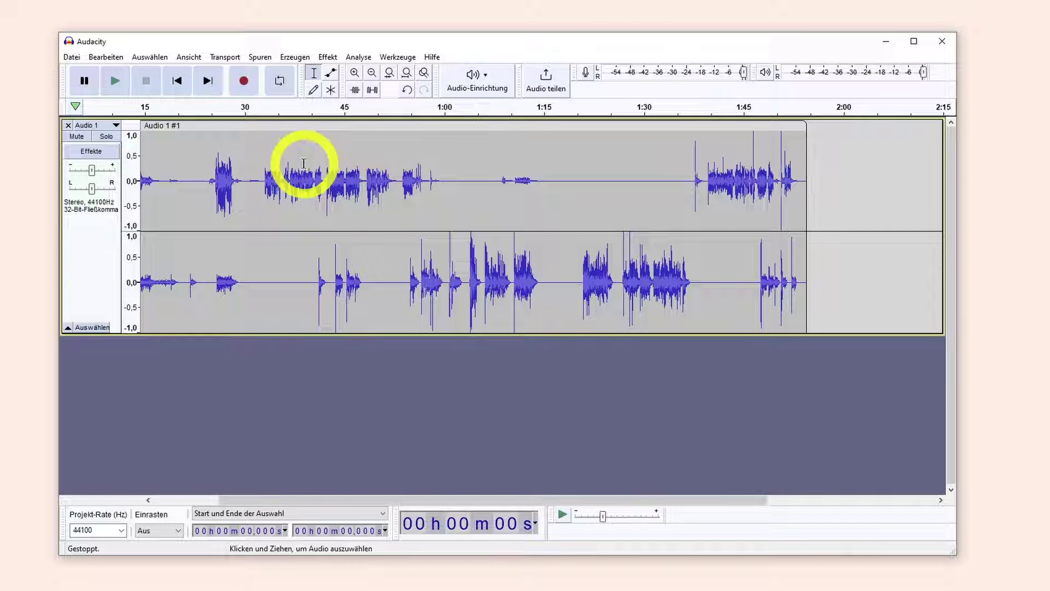
pyautogui.click(267, 107)
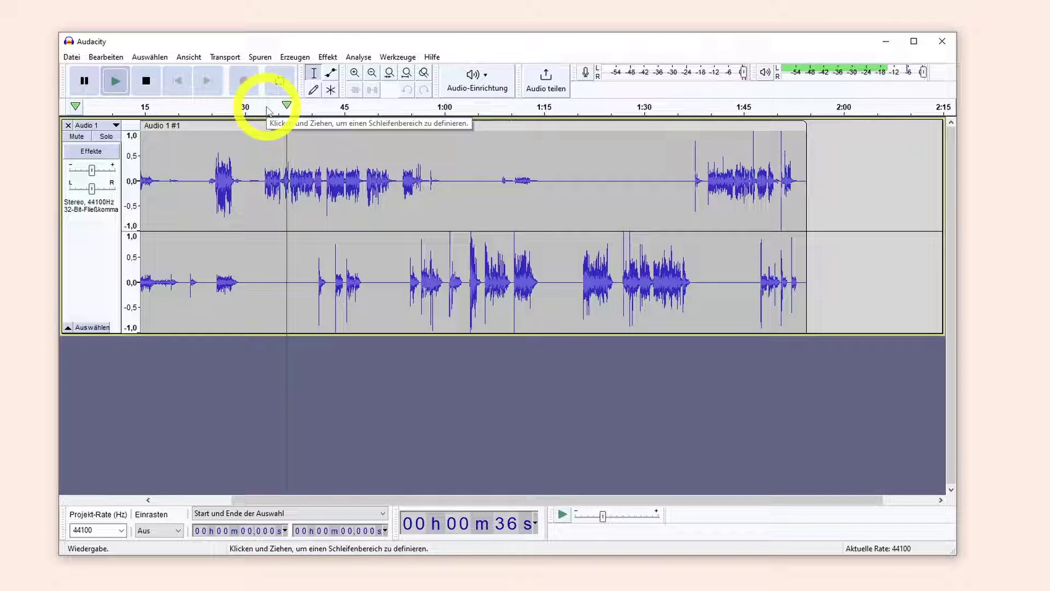
pyautogui.click(154, 86)
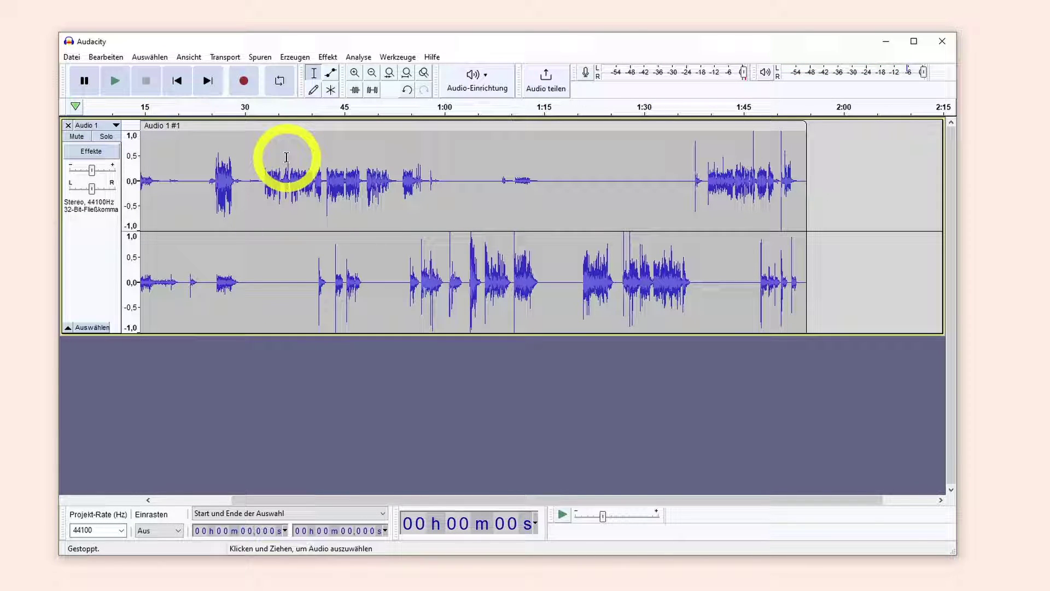
# Split the new stereo recording into two mono tracks and play them back from about 0:32 and from about 1:20.
pyautogui.rightClick(82, 248)
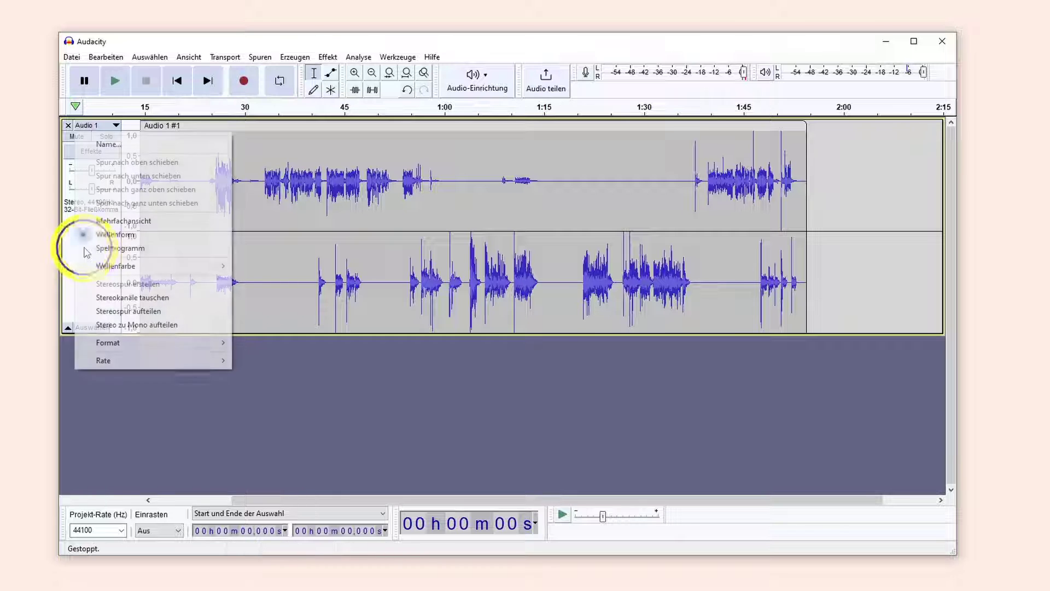
pyautogui.click(97, 325)
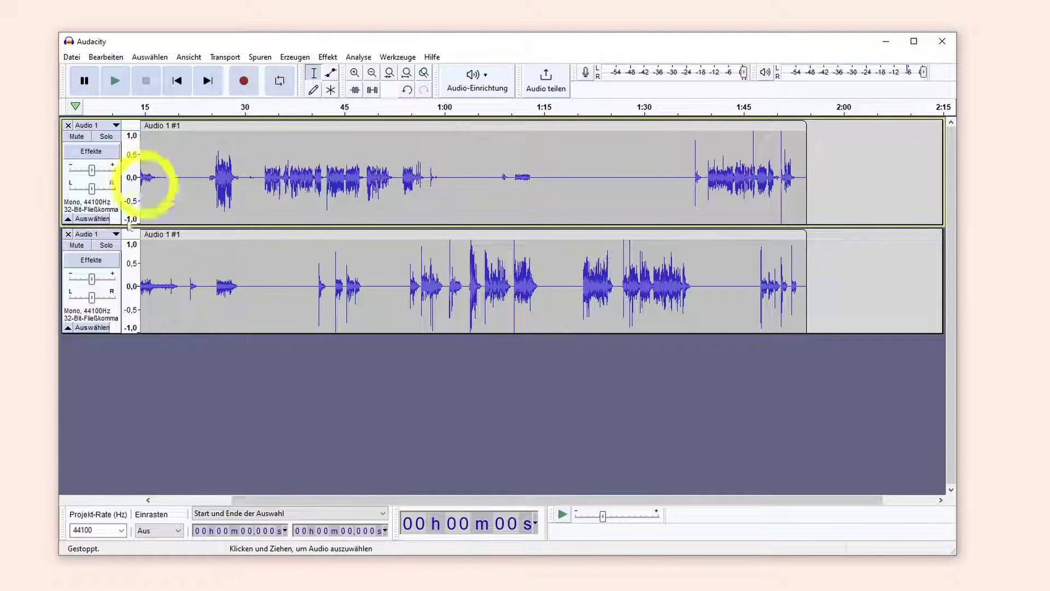
pyautogui.click(261, 113)
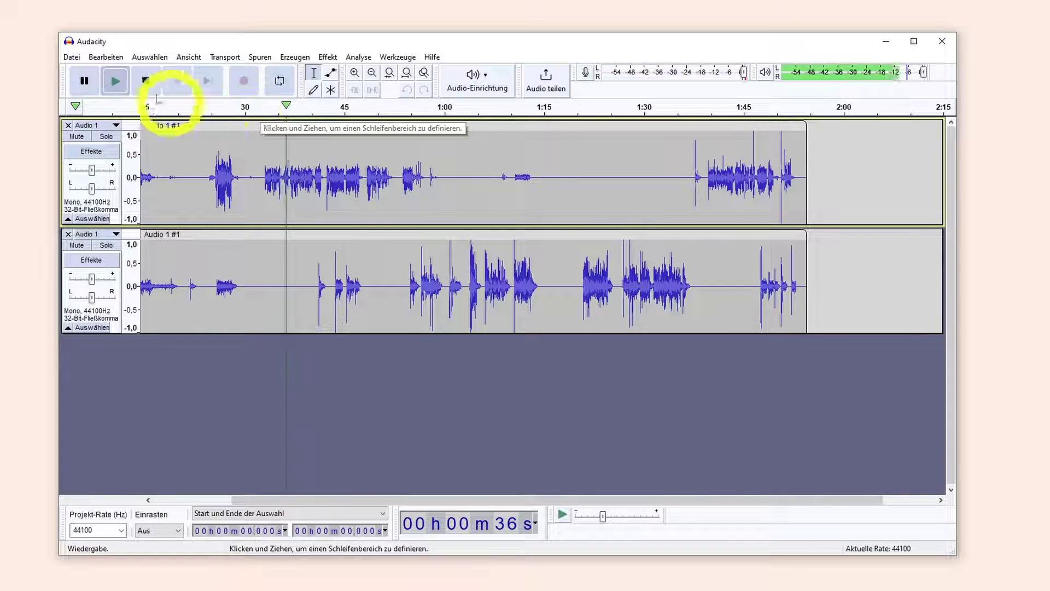
pyautogui.click(146, 85)
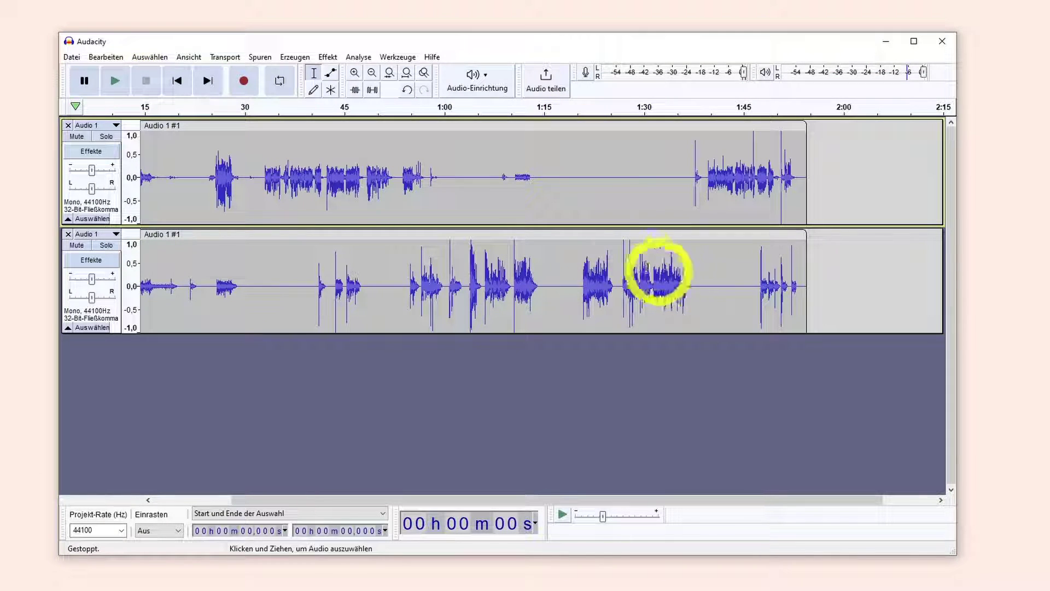
pyautogui.click(581, 111)
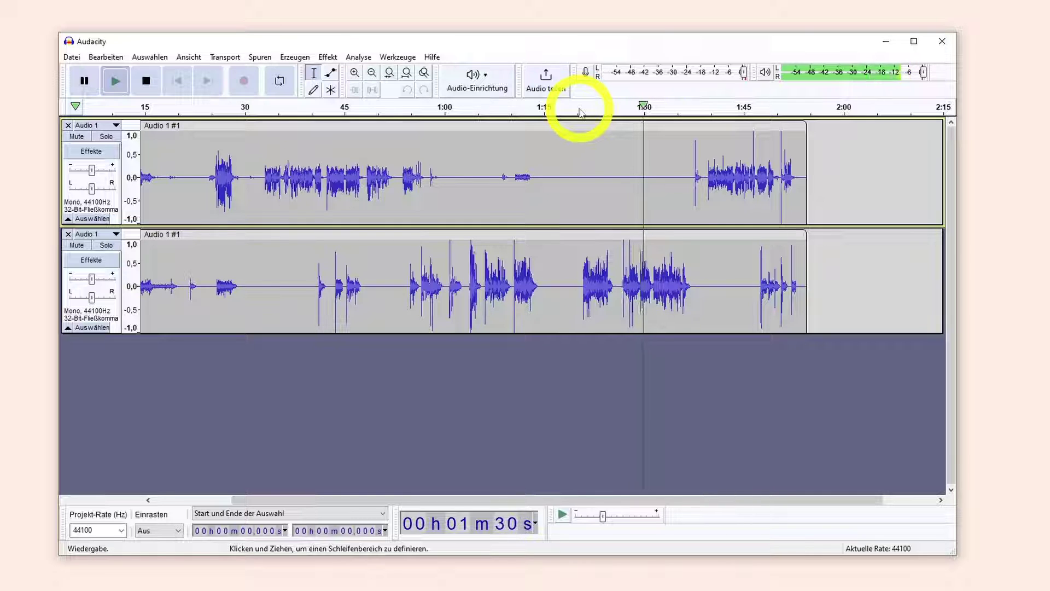
pyautogui.click(146, 80)
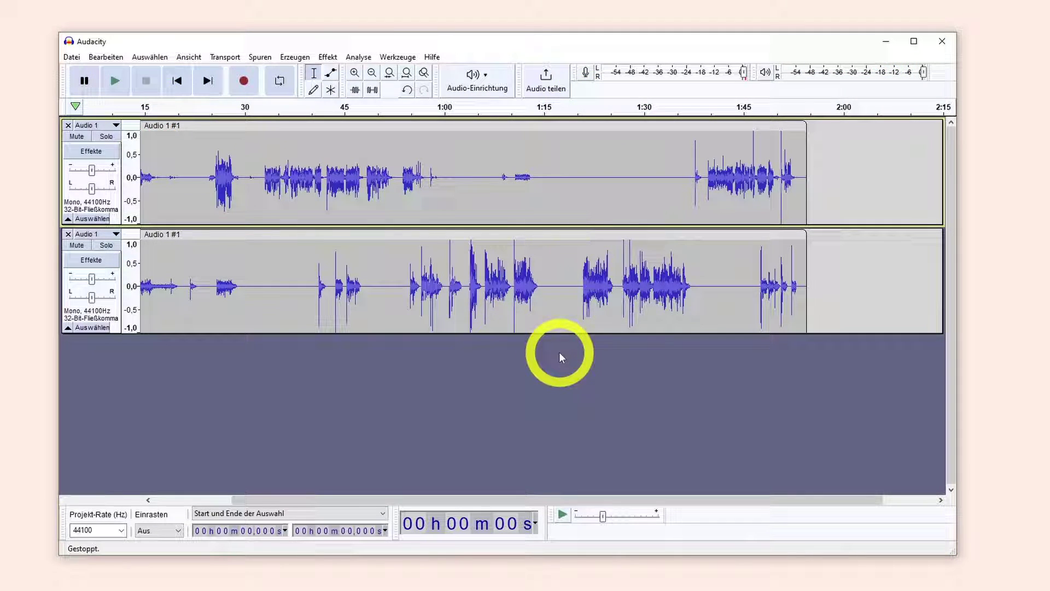